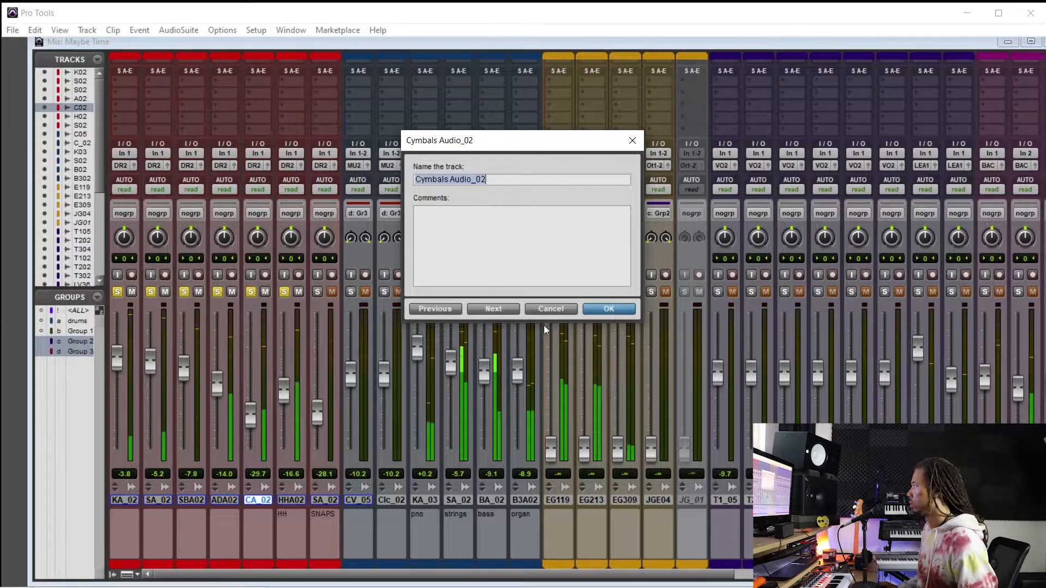
# Step: Dismiss the cymbals track naming dialog and raise the cymbals track's volume to -7.3 dB
pyautogui.click(561, 311)
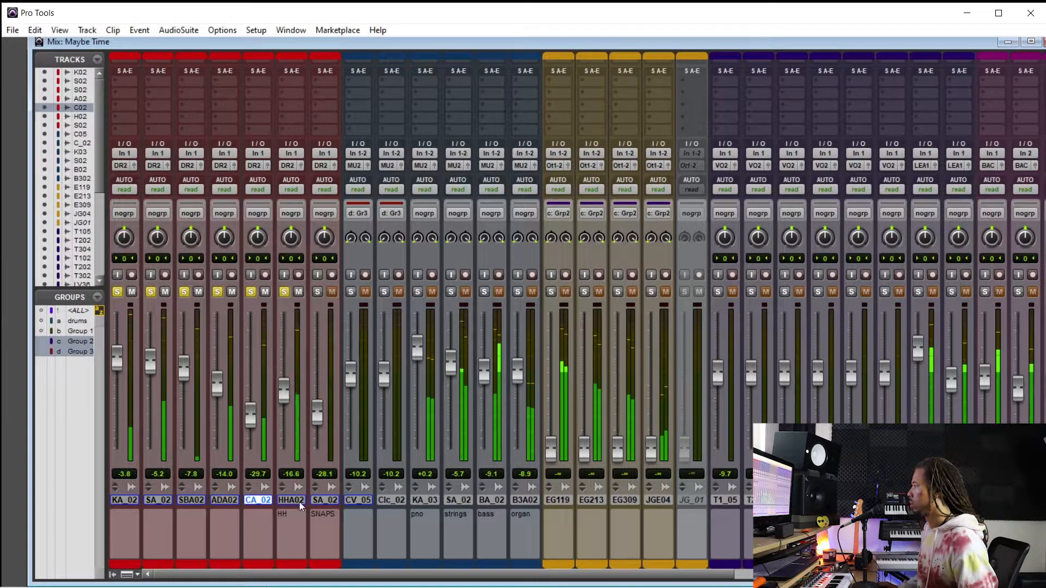
pyautogui.moveTo(252, 406); pyautogui.dragTo(250, 368)
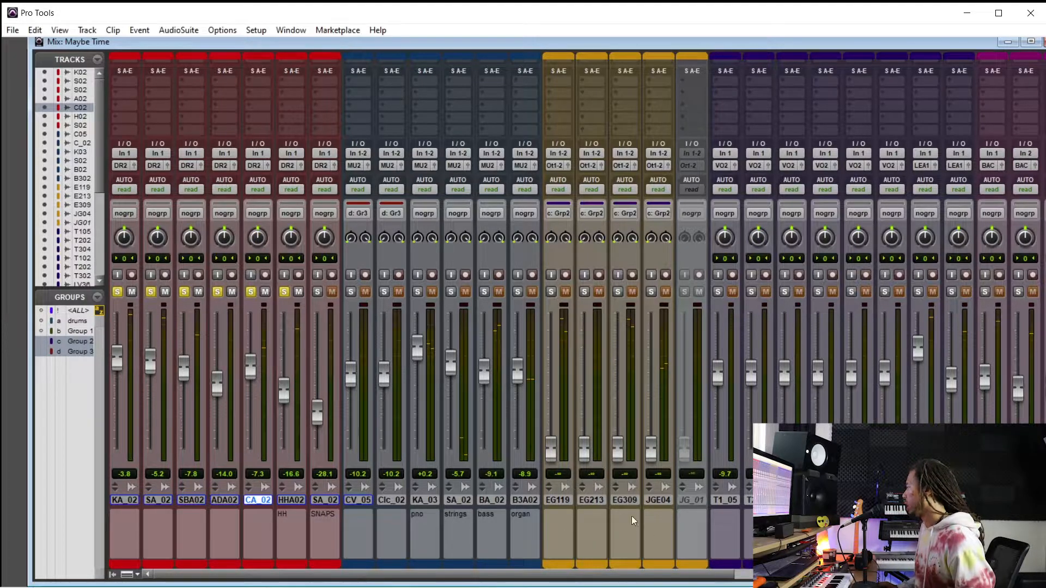
# Step: Move the DRUMS aux track in the mixer directly after the Snap Audio track
pyautogui.moveTo(686, 579); pyautogui.dragTo(922, 579)
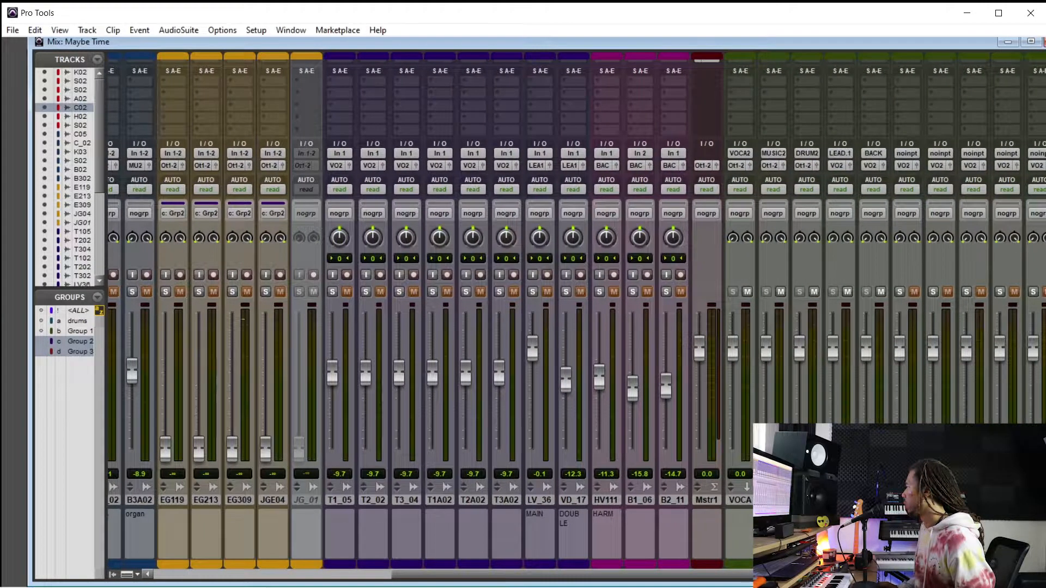
pyautogui.moveTo(536, 518); pyautogui.dragTo(337, 522)
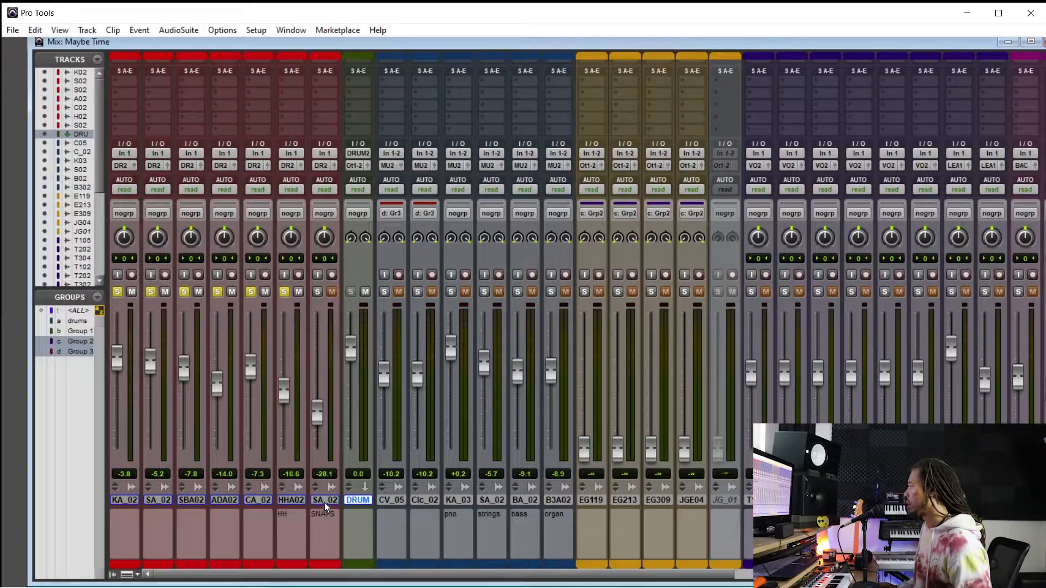
pyautogui.hotkey('ctrl', '=')
pyautogui.hotkey('ctrl', '=')
pyautogui.hotkey('ctrl', '=')
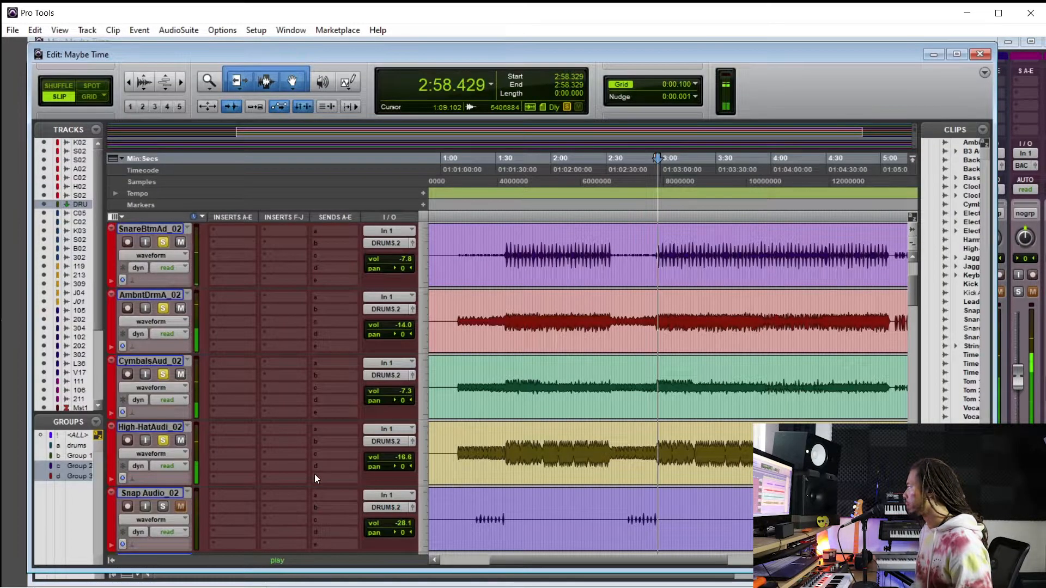
pyautogui.hotkey('ctrl', '=')
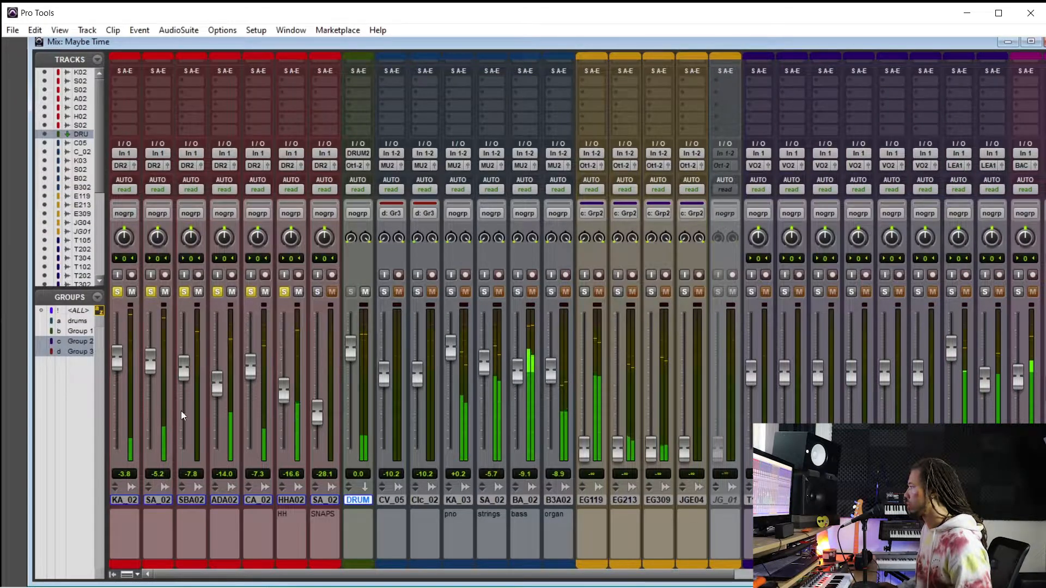
# Step: Set the kick track's volume to -2.5 dB and clear the solos on the drum tracks
pyautogui.moveTo(117, 366); pyautogui.dragTo(117, 361)
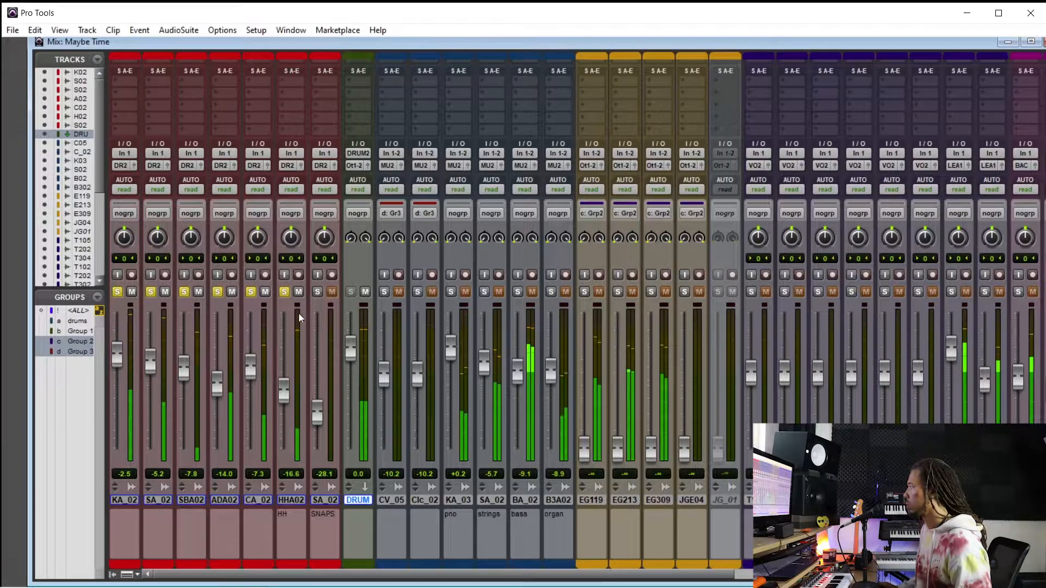
pyautogui.scroll(2, 305, 306)
pyautogui.click(120, 357)
pyautogui.scroll(-2, 190, 355)
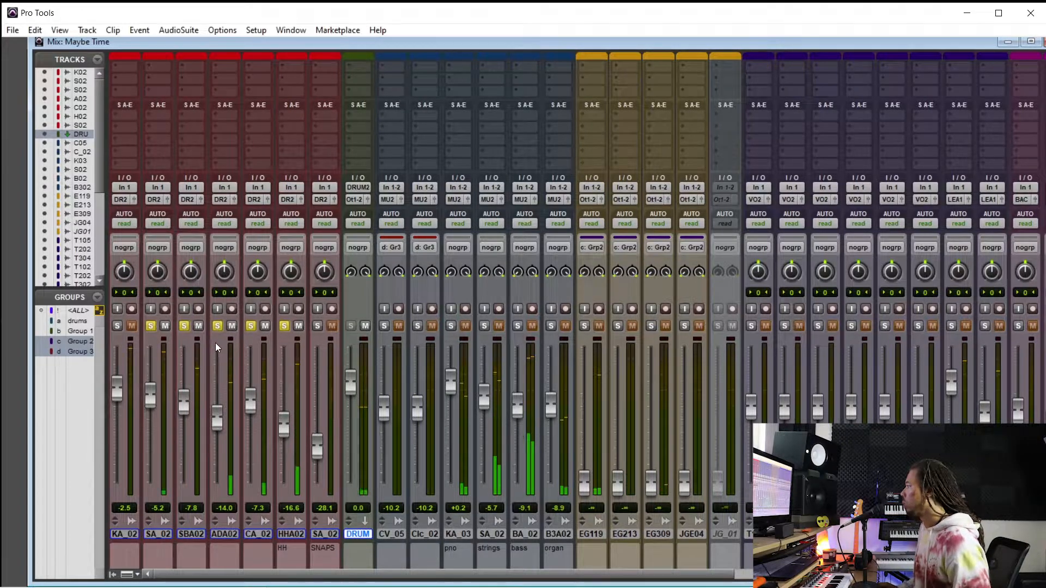
pyautogui.keyDown('ctrl'); pyautogui.click(218, 326); pyautogui.keyUp('ctrl')
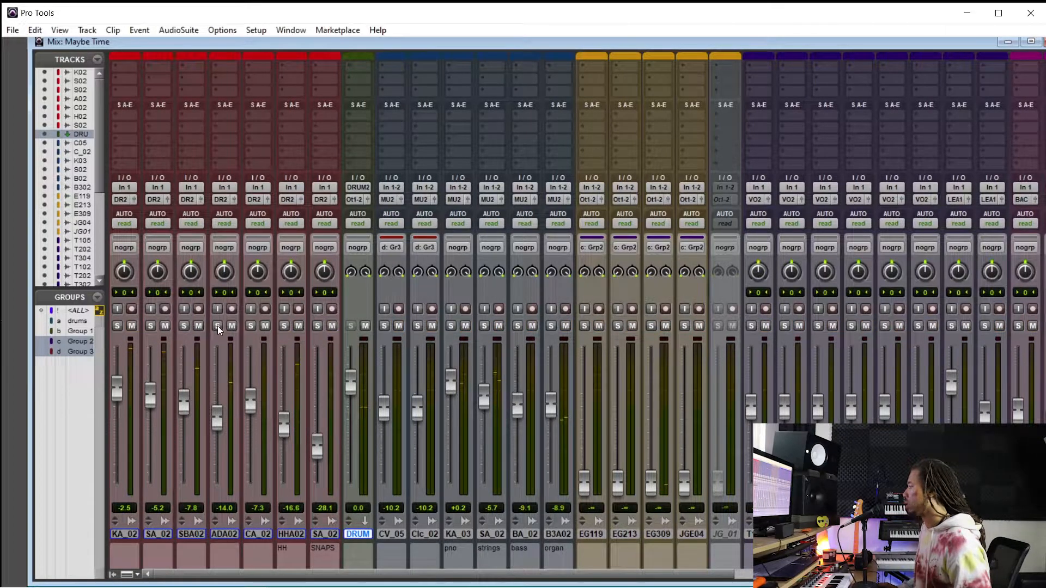
# Step: Solo the Ambient Drums track and insert a mono EQ3 7-Band in its first insert slot
pyautogui.scroll(2, 224, 173)
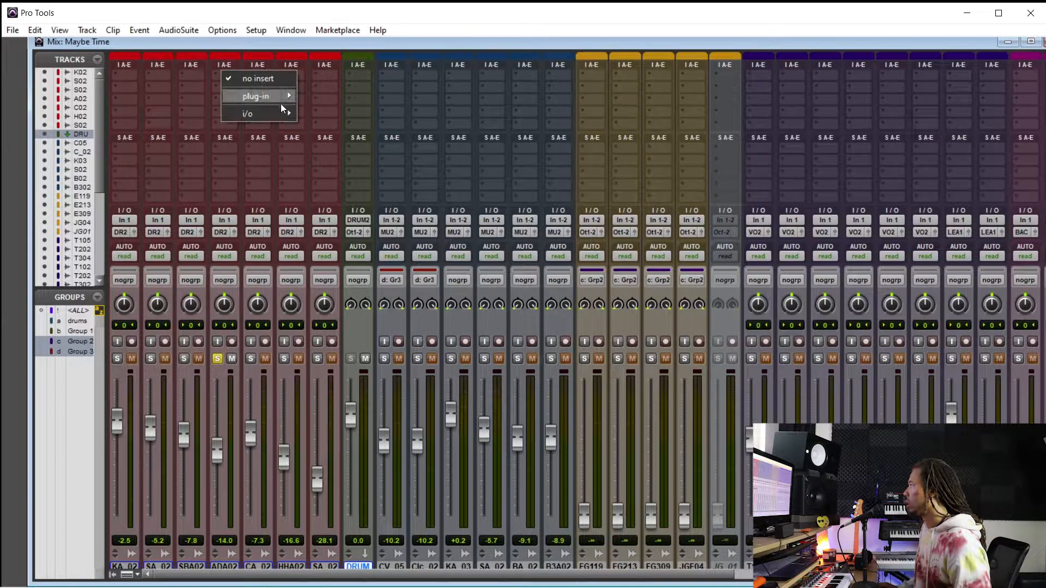
pyautogui.moveTo(289, 101)
pyautogui.moveTo(327, 97)
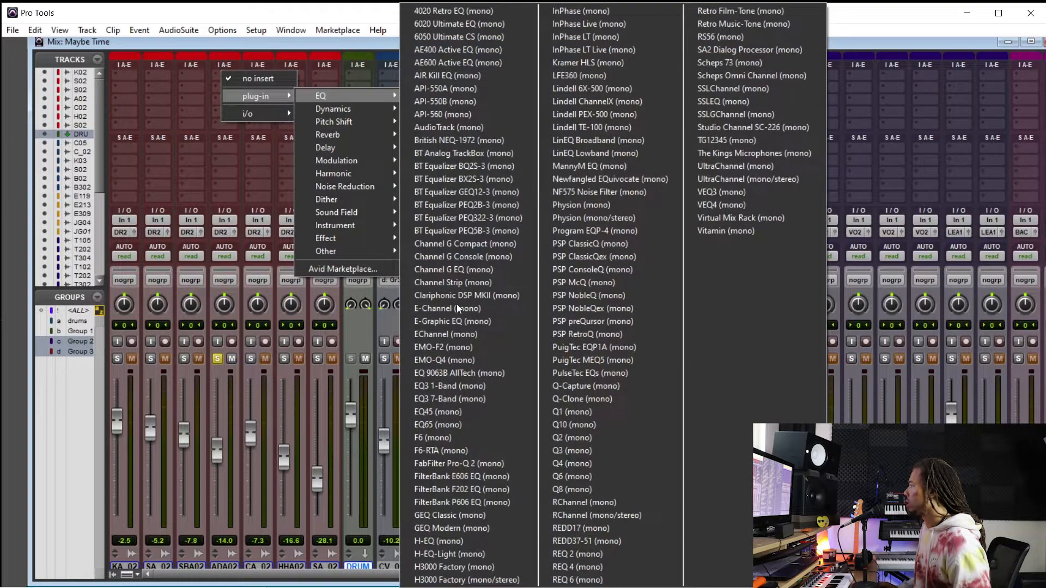
pyautogui.click(492, 396)
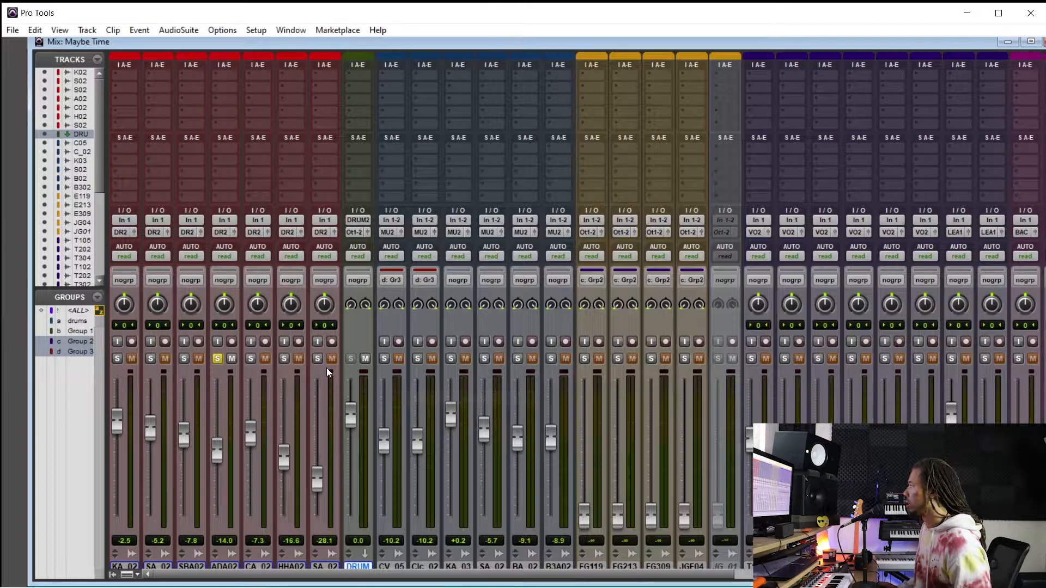
pyautogui.moveTo(555, 147); pyautogui.dragTo(593, 142)
pyautogui.scroll(-2, 257, 357)
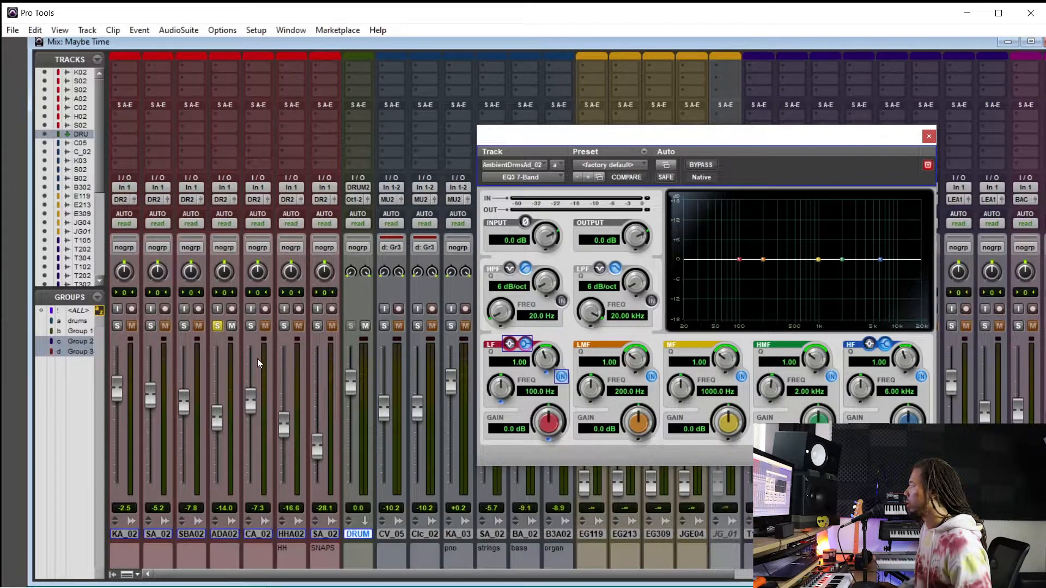
# Step: Enable the high-pass filter in the Ambient Drums EQ at 128.1 Hz with an 18 dB/oct slope and close the plug-in
pyautogui.doubleClick(228, 534)
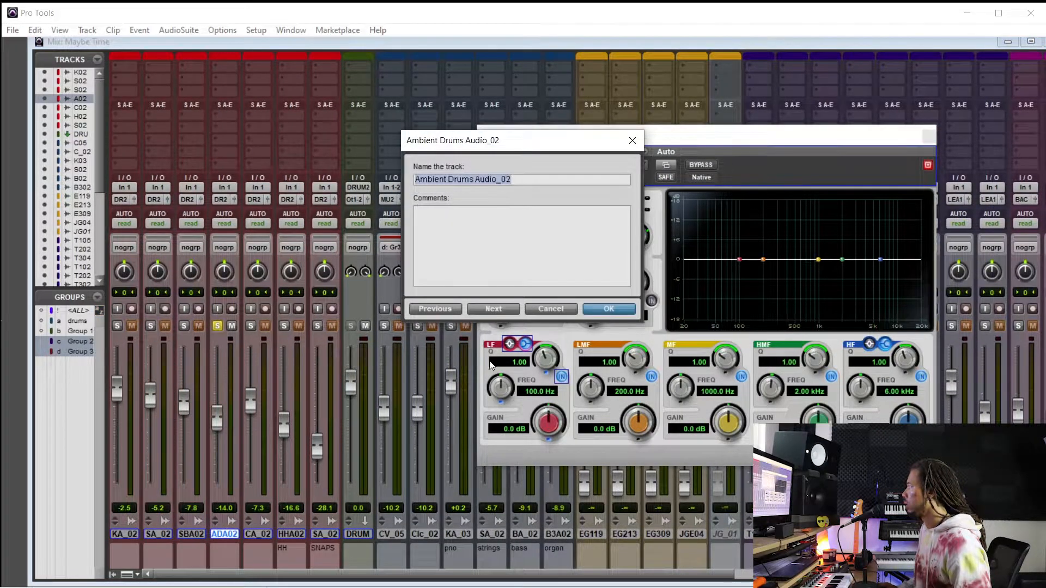
pyautogui.click(617, 311)
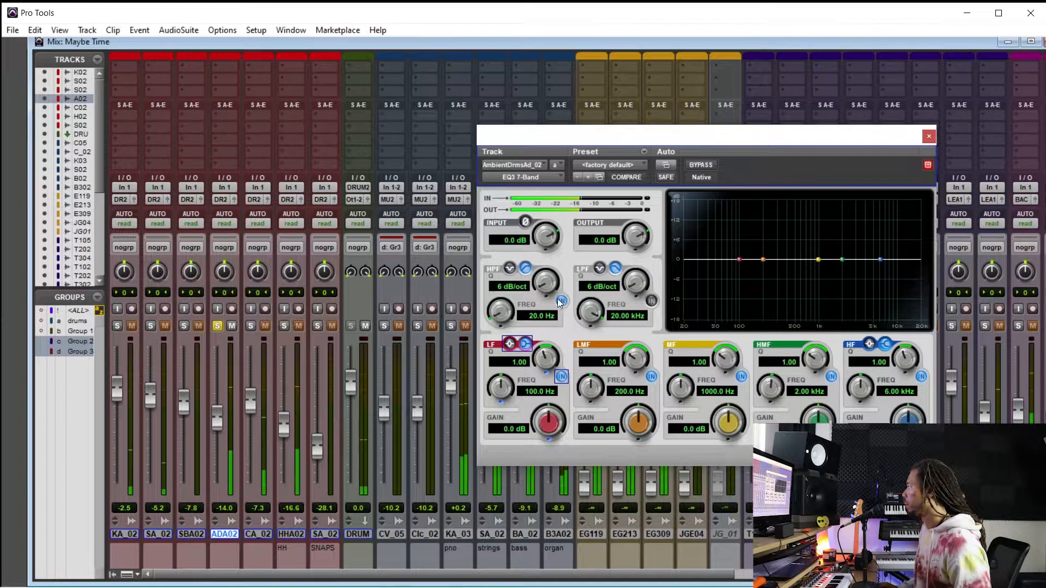
pyautogui.moveTo(501, 312); pyautogui.dragTo(499, 235)
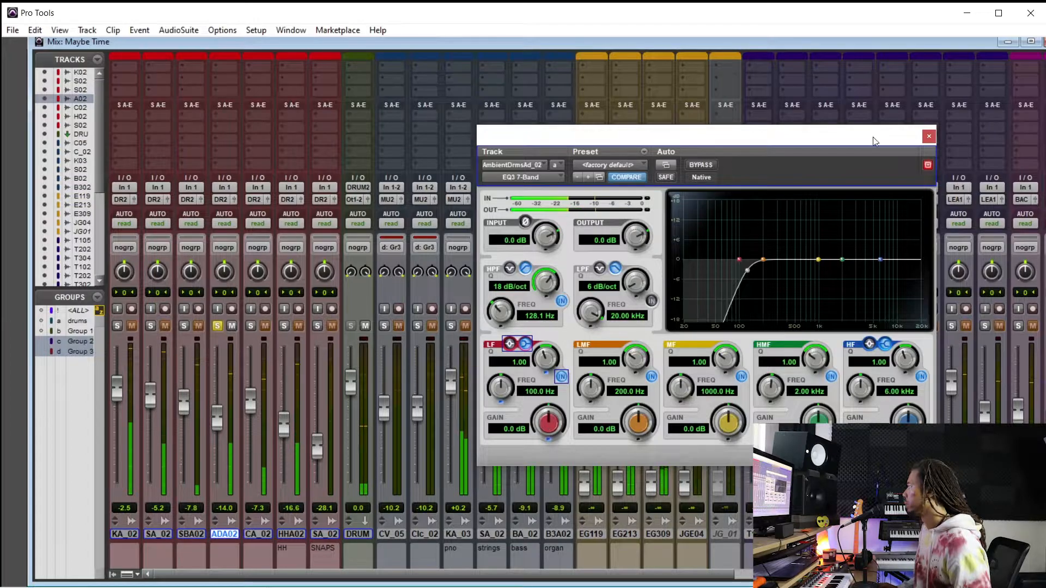
pyautogui.click(929, 136)
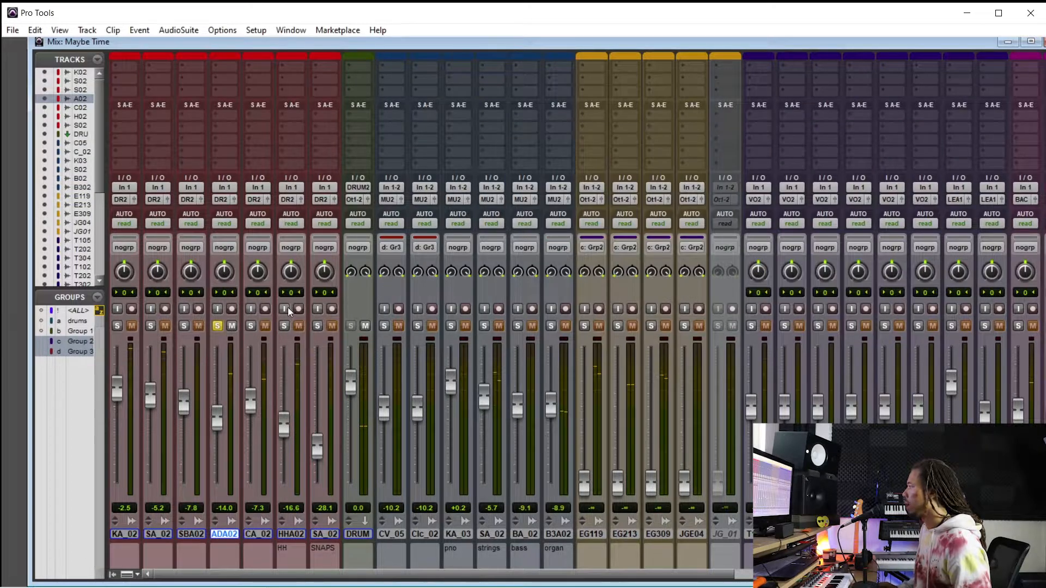
# Step: Solo the cymbals instead of the ambient drums and copy the EQ3 7-Band insert onto the cymbals track
pyautogui.click(217, 326)
pyautogui.click(250, 325)
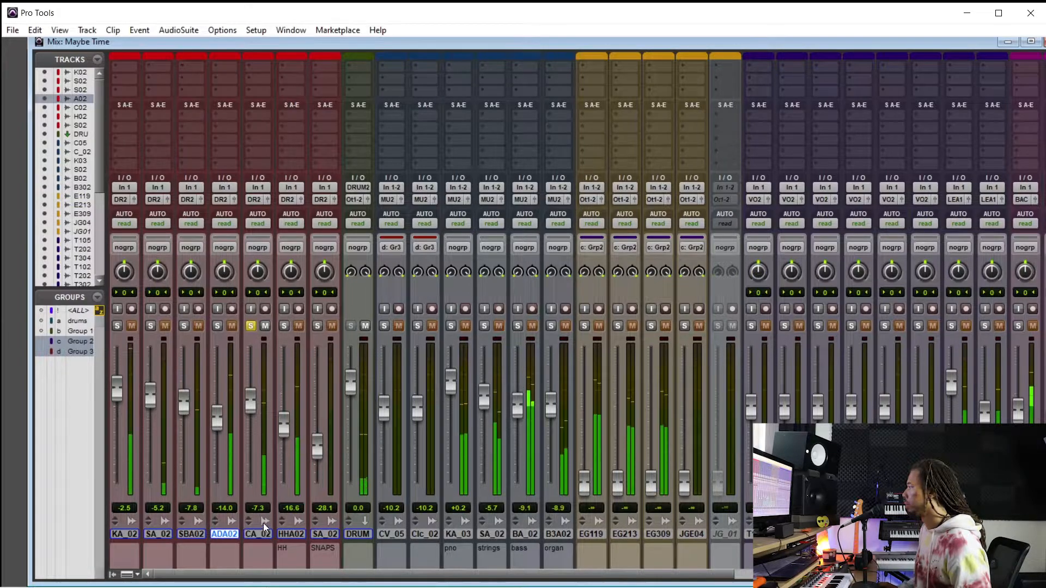
pyautogui.scroll(2, 196, 125)
pyautogui.moveTo(221, 75); pyautogui.dragTo(256, 75)
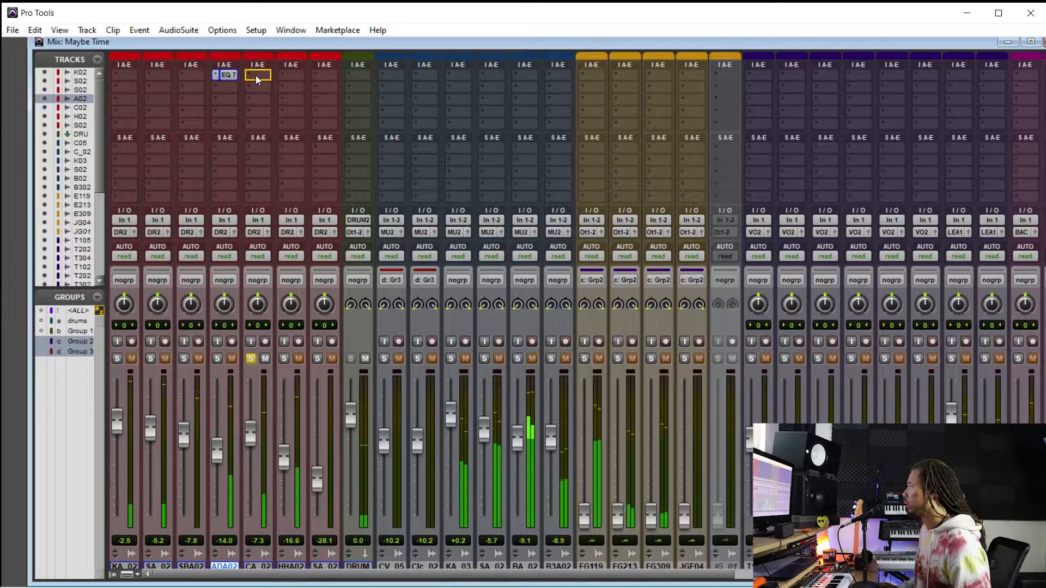
# Step: Listen to the High-Hat track in solo instead of the cymbals, and turn its solo off
pyautogui.click(287, 358)
pyautogui.click(248, 357)
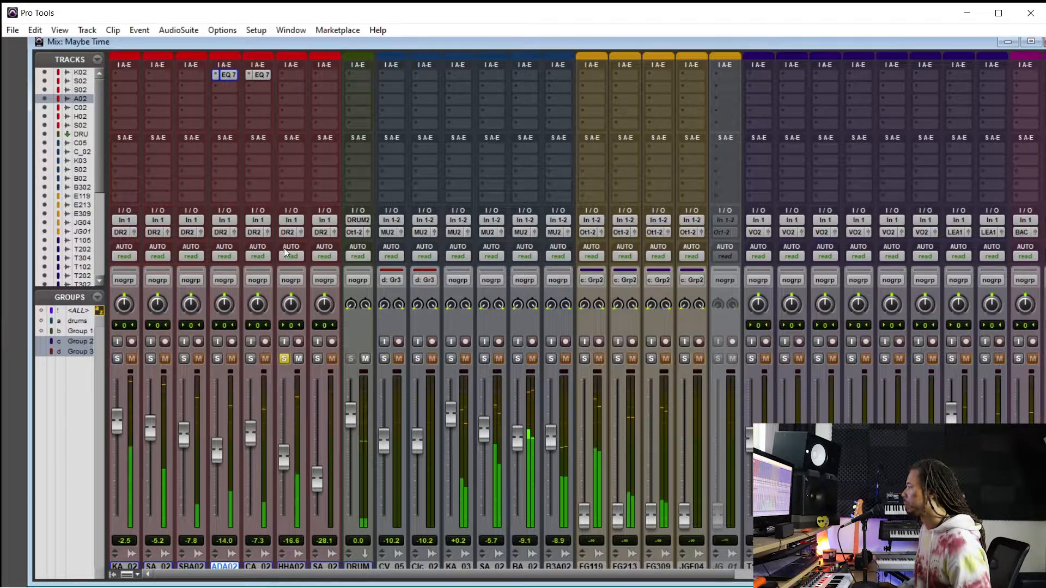
pyautogui.scroll(-2, 288, 358)
pyautogui.click(284, 327)
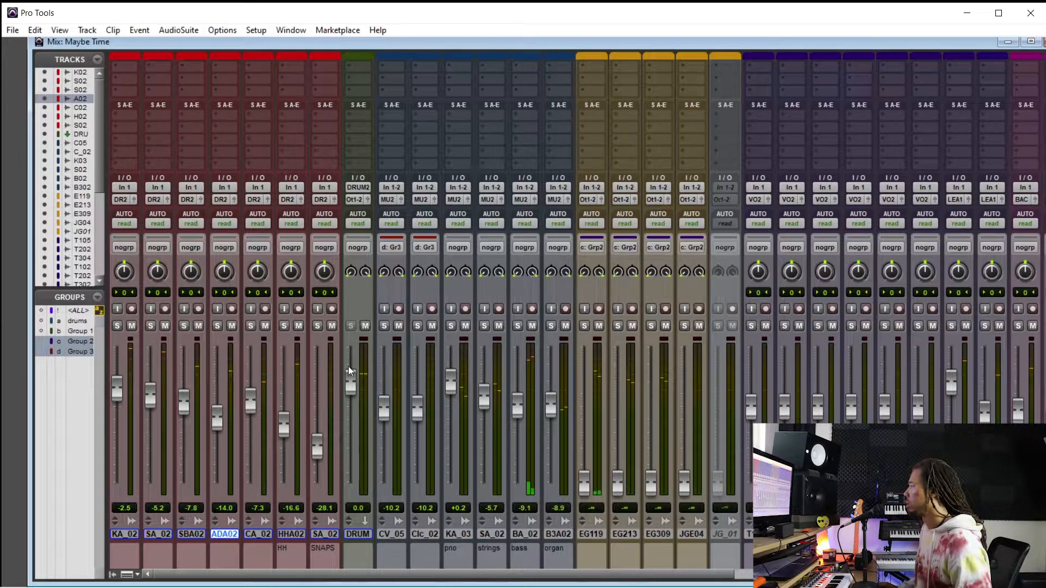
# Step: Insert a stereo SSLComp in the second insert slot of the DRUMS aux track, bypassed, and close its window
pyautogui.scroll(2, 327, 218)
pyautogui.click(354, 121)
pyautogui.moveTo(411, 104)
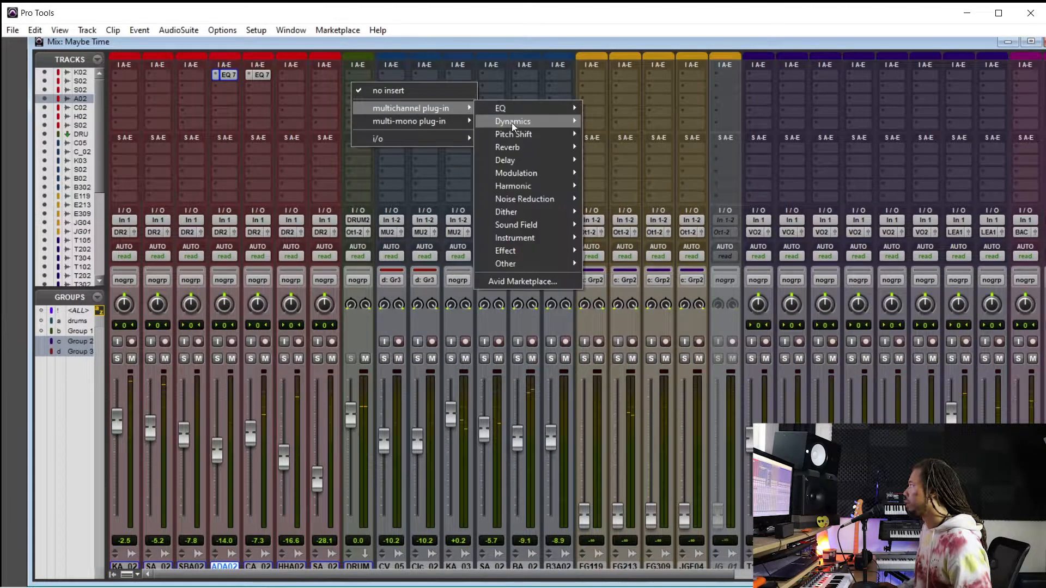
pyautogui.moveTo(505, 119)
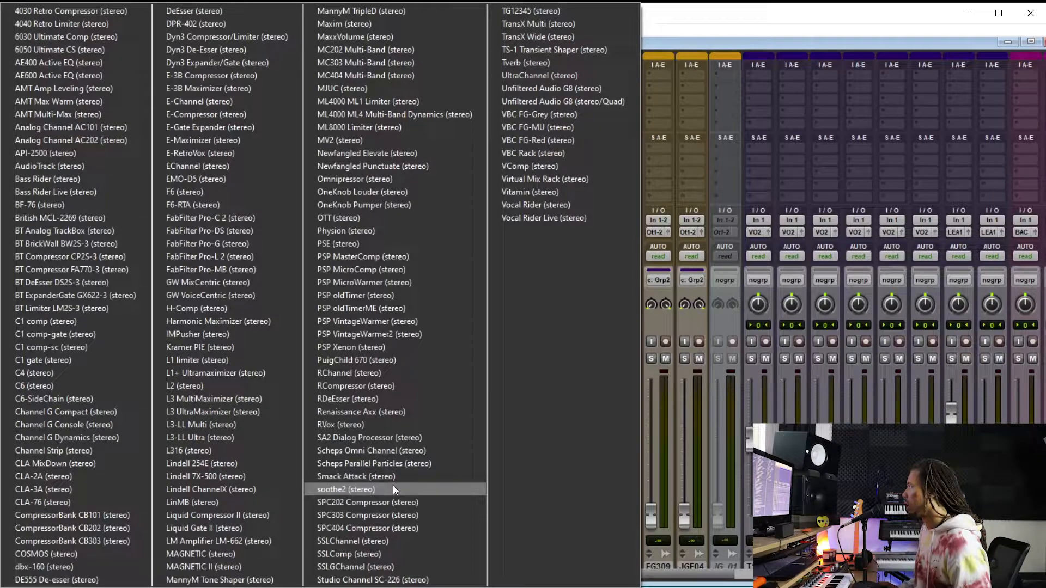
pyautogui.click(396, 550)
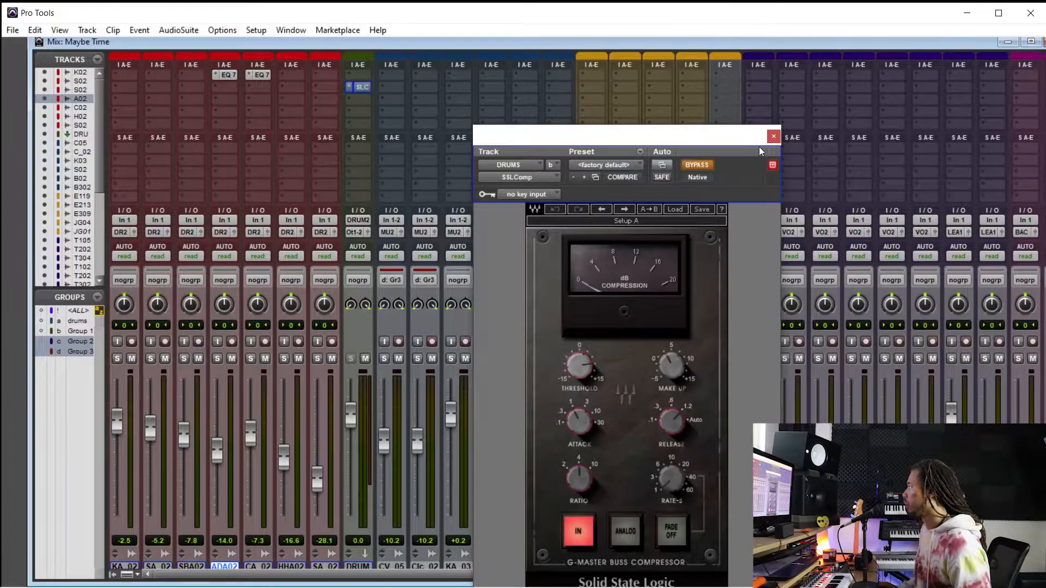
pyautogui.click(774, 136)
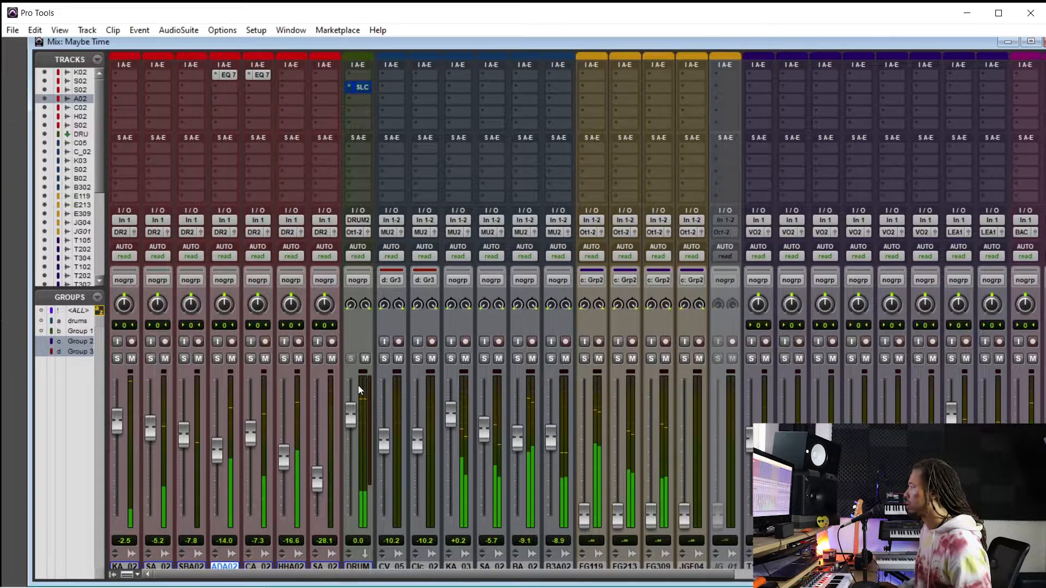
# Step: Set the DRUMS aux track's volume to +0.1 dB and solo the kick track
pyautogui.scroll(-1, 358, 384)
pyautogui.moveTo(353, 384)
pyautogui.mouseDown()
pyautogui.moveTo(355, 372)
pyautogui.moveTo(353, 384)
pyautogui.mouseUp()
pyautogui.scroll(1, 119, 362)
pyautogui.click(117, 359)
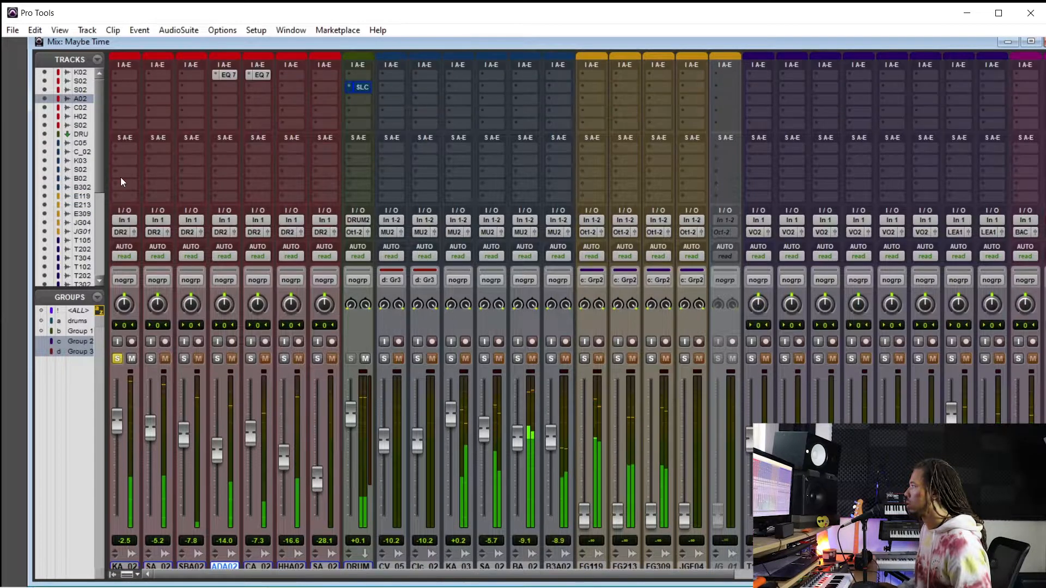
# Step: Insert a mono FabFilter Pro-Q 2 in the kick track's first insert slot
pyautogui.click(122, 76)
pyautogui.moveTo(174, 96)
pyautogui.moveTo(239, 96)
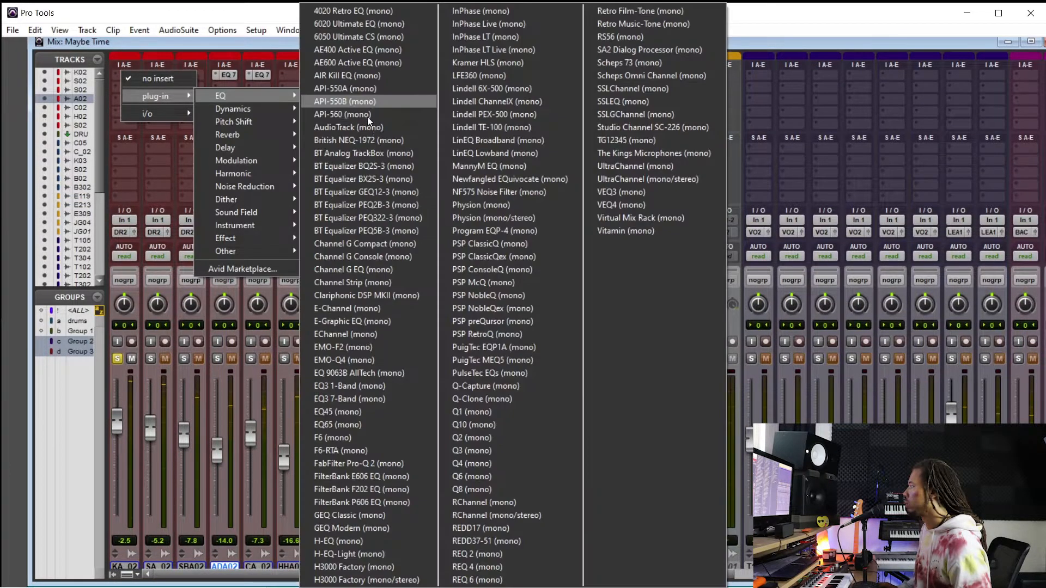
pyautogui.click(405, 462)
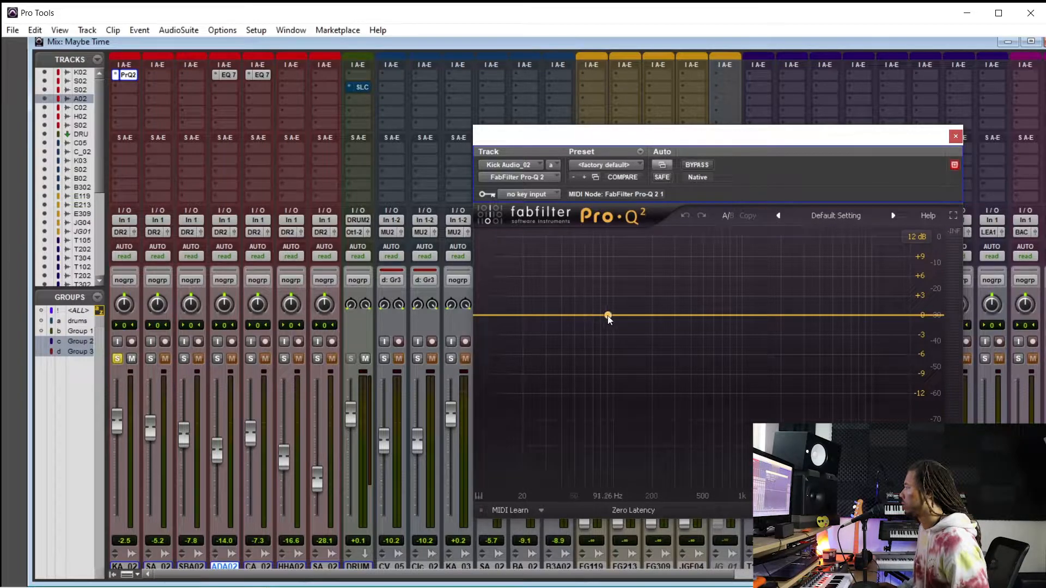
# Step: Add a band to the kick's EQ during playback, change it to Low Shelf and boost the lows below about 200 Hz
pyautogui.press('space')
pyautogui.moveTo(603, 315); pyautogui.dragTo(592, 305)
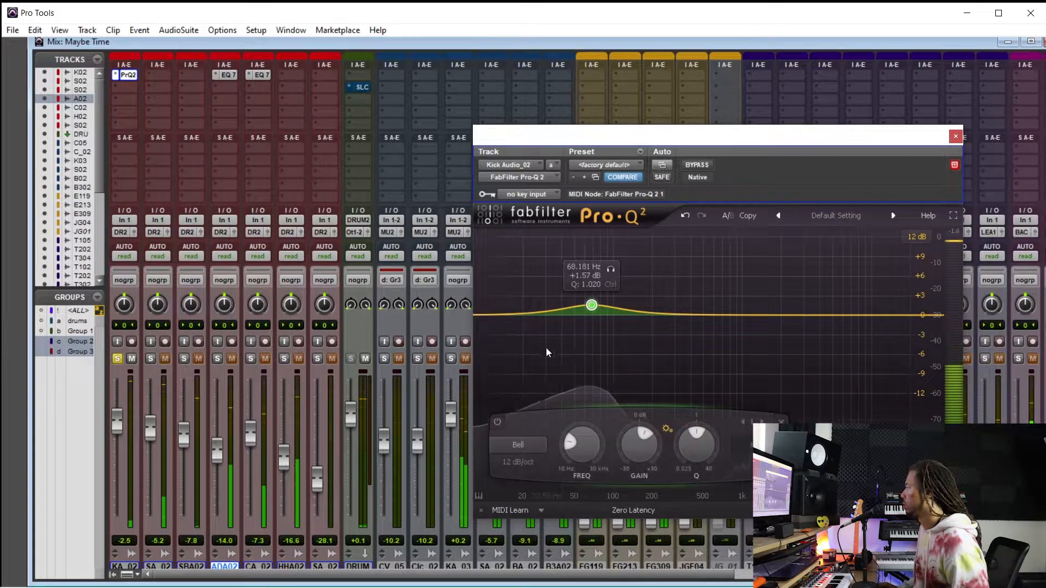
pyautogui.click(528, 444)
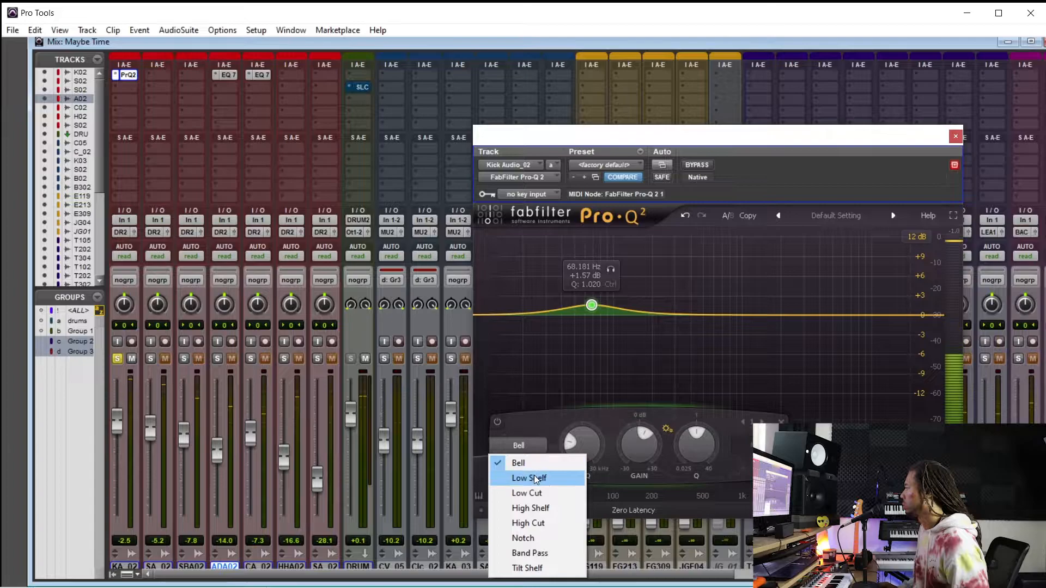
pyautogui.click(534, 478)
pyautogui.moveTo(591, 312); pyautogui.dragTo(654, 301)
pyautogui.scroll(-1, 116, 536)
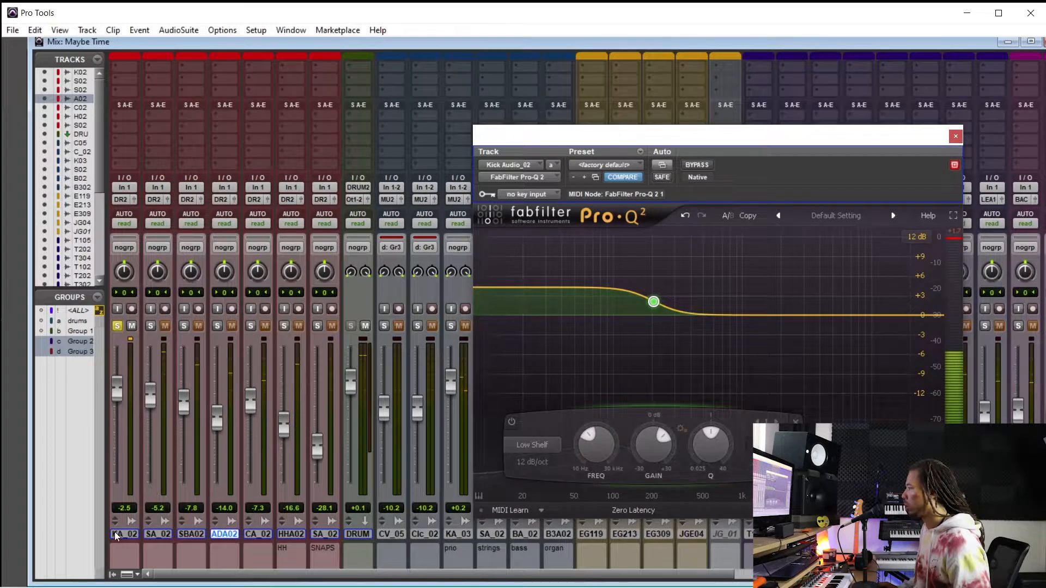
# Step: Set the kick clip's gain to -4.6 dB in the Edit window and place the cursor at 2:19.691
pyautogui.hotkey('ctrl', '=')
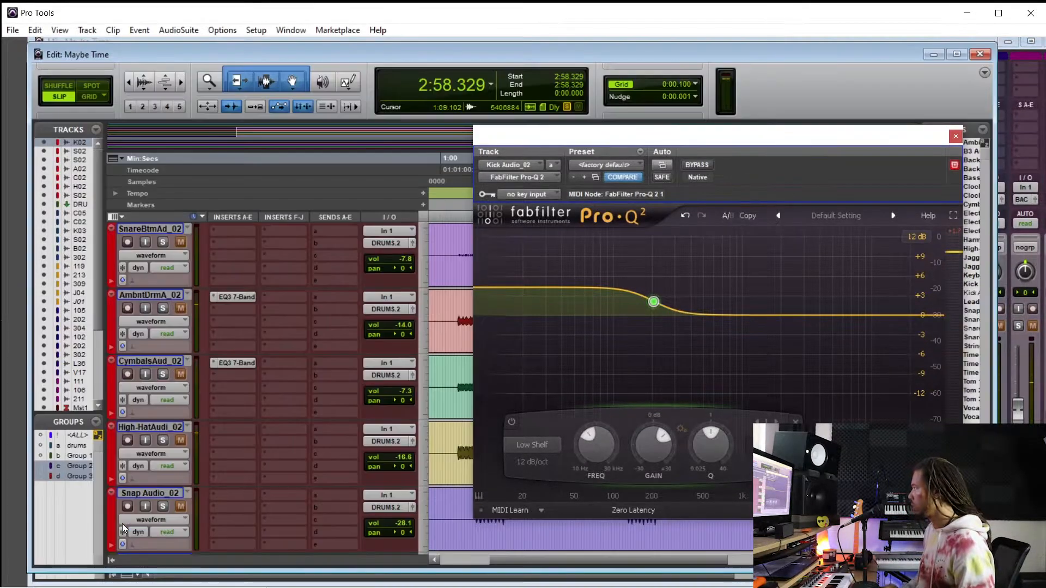
pyautogui.moveTo(554, 174); pyautogui.dragTo(694, 251)
pyautogui.scroll(3, 456, 344)
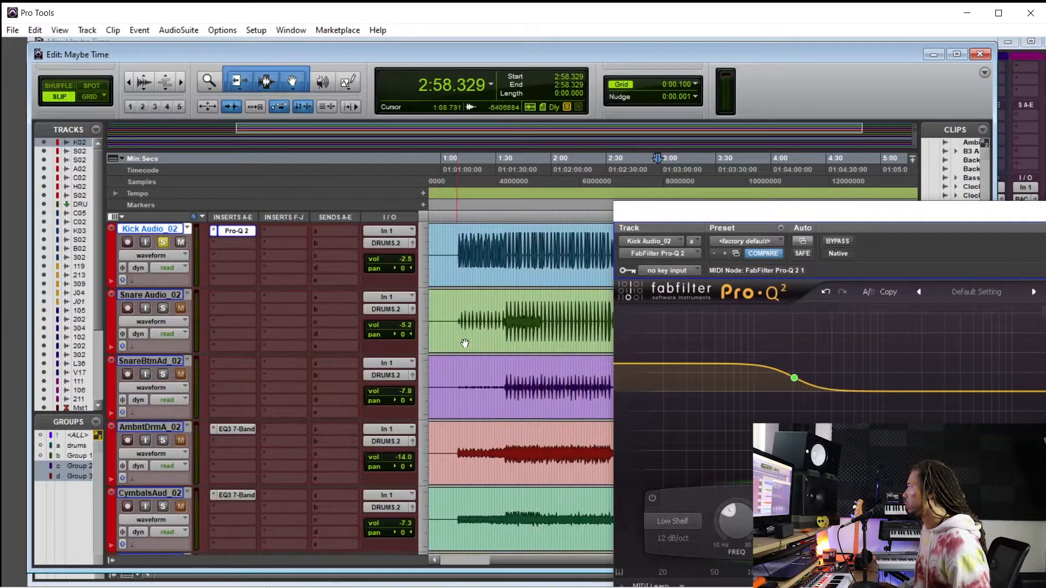
pyautogui.moveTo(635, 225); pyautogui.dragTo(832, 251)
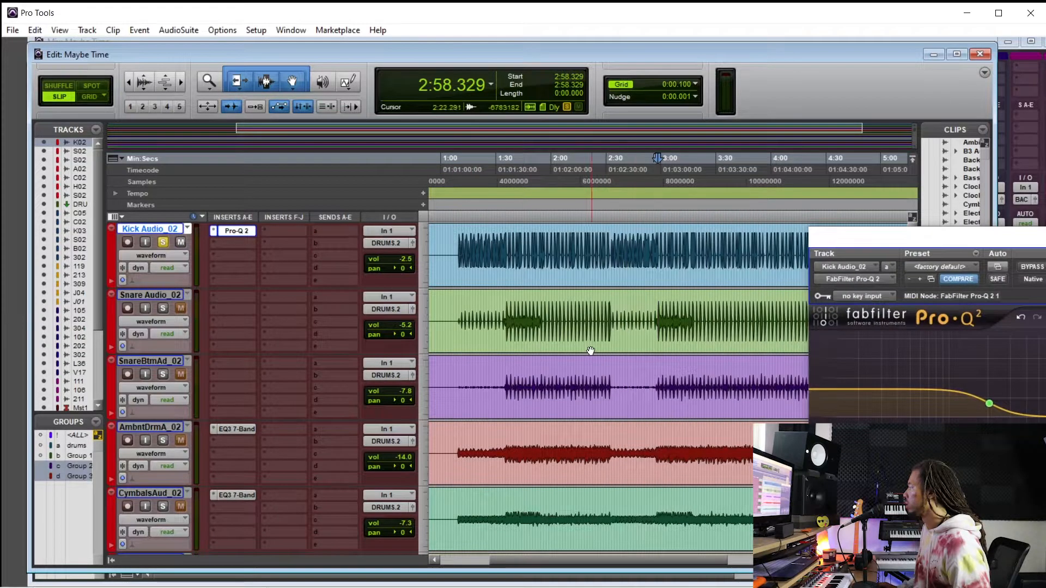
pyautogui.hotkey('ctrl', '[')
pyautogui.moveTo(432, 280); pyautogui.dragTo(434, 281)
pyautogui.click(492, 244)
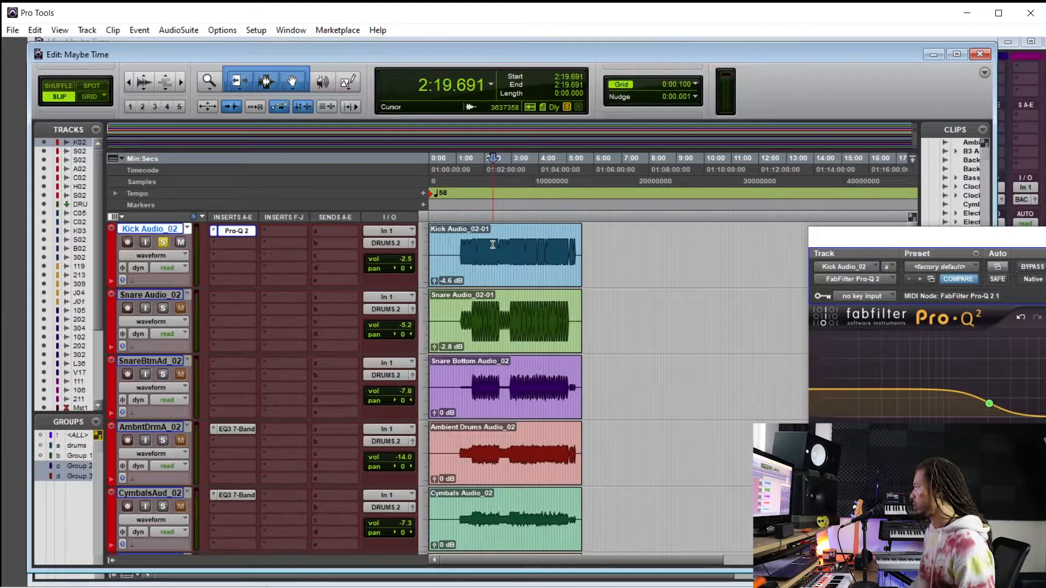
# Step: Audition the kick's low-shelf EQ boost during playback in the Mix window and close the plug-in
pyautogui.hotkey('ctrl', '=')
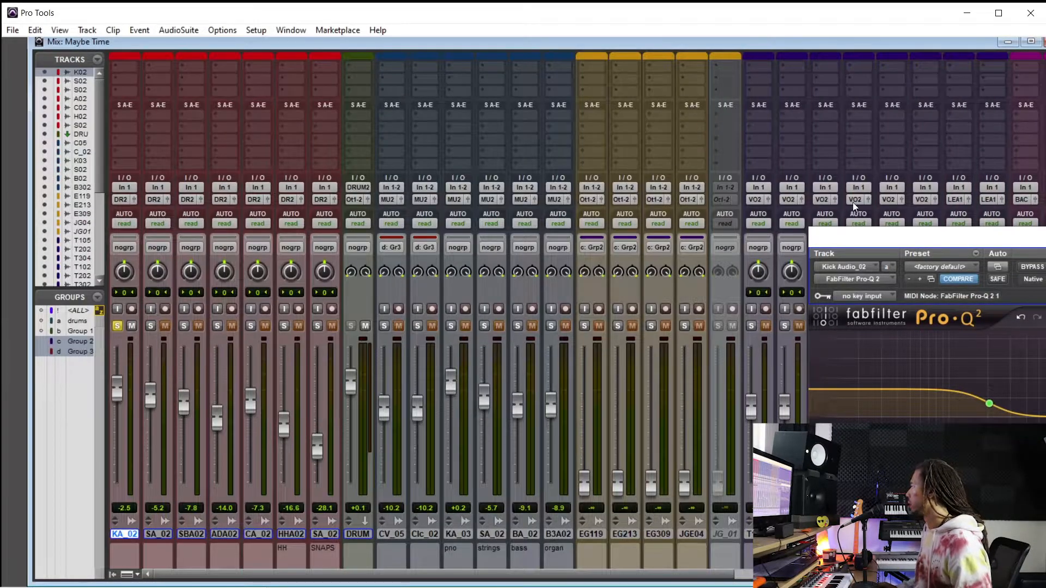
pyautogui.moveTo(879, 240); pyautogui.dragTo(445, 183)
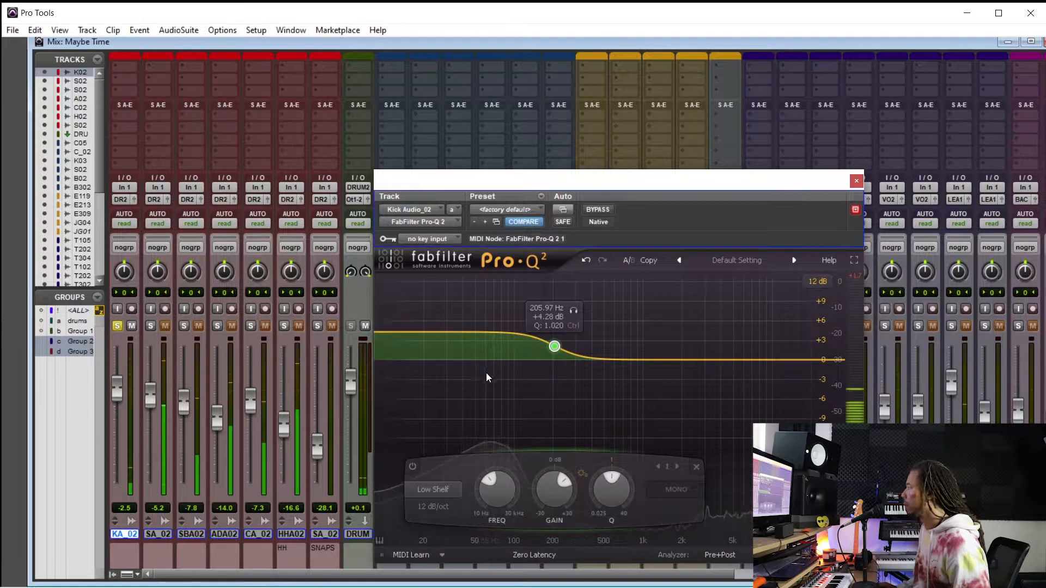
pyautogui.press('space')
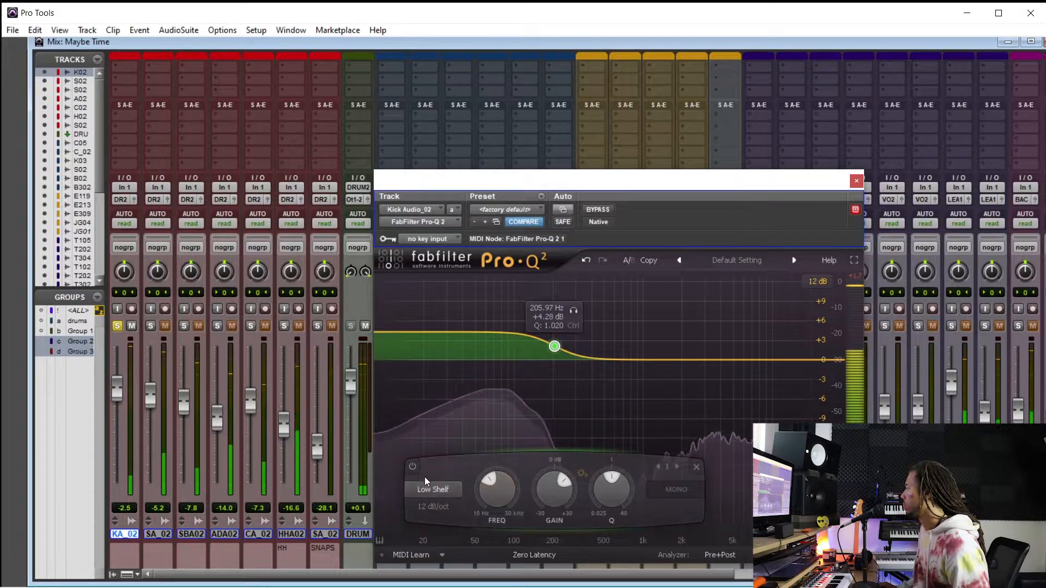
pyautogui.moveTo(548, 498)
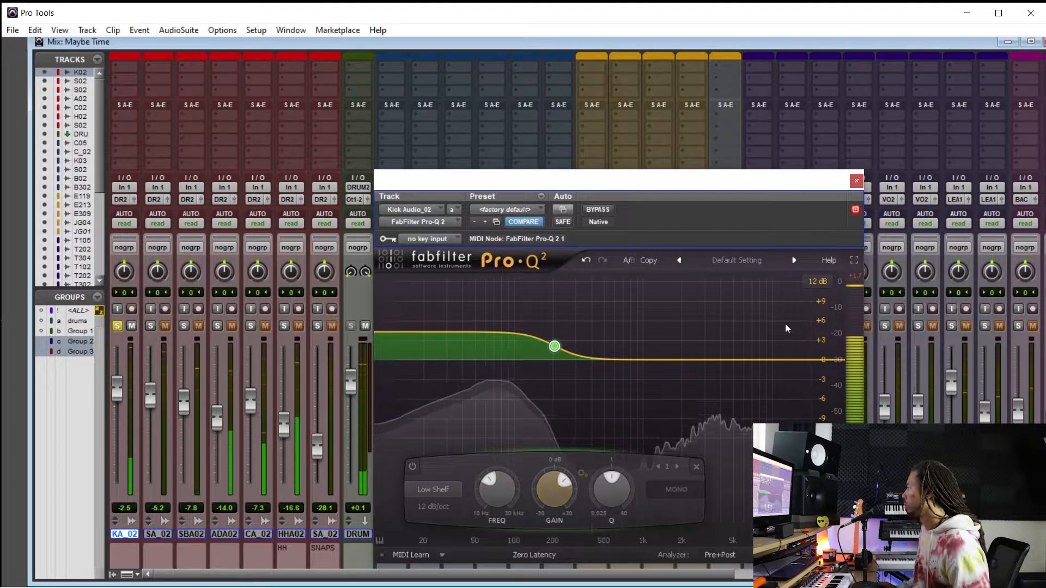
pyautogui.click(856, 181)
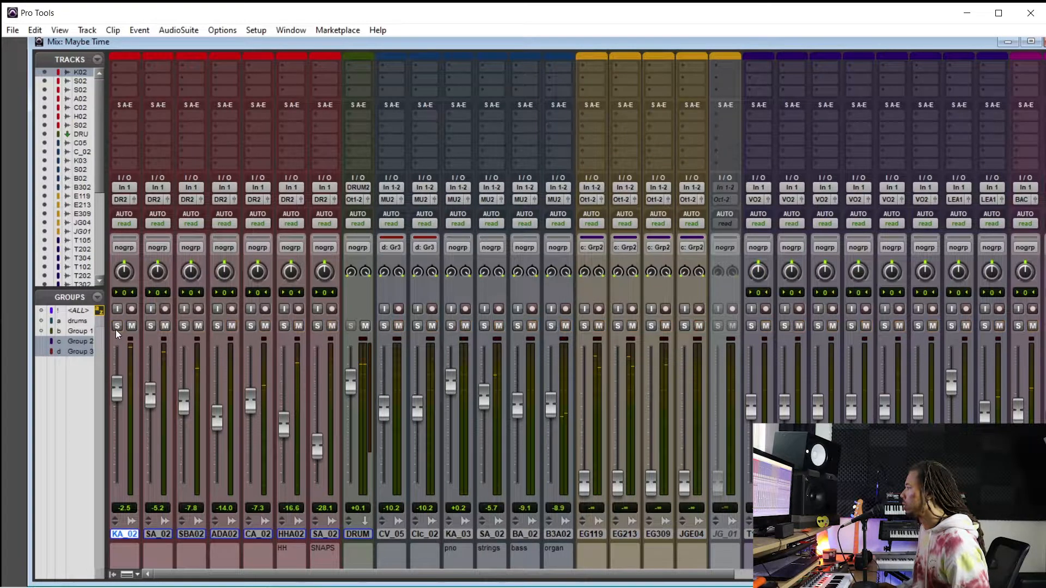
# Step: Solo the snare, snare bottom, ambient drums, cymbals and hi-hat along with the kick, and set the kick's volume to -3.7 dB
pyautogui.click(151, 326)
pyautogui.click(184, 325)
pyautogui.click(218, 326)
pyautogui.click(251, 326)
pyautogui.click(284, 325)
pyautogui.moveTo(122, 393); pyautogui.dragTo(119, 395)
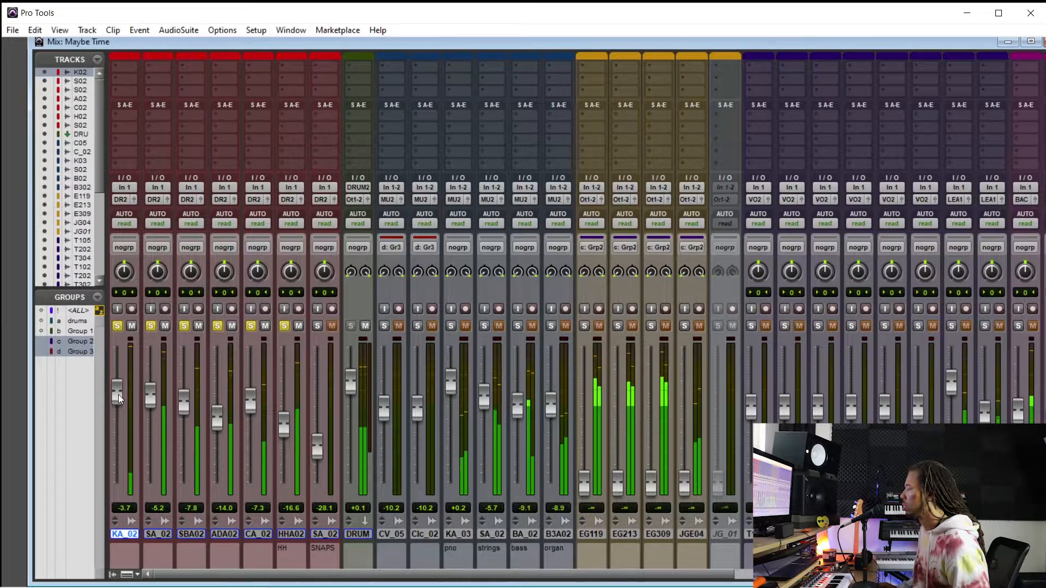
# Step: Compare the drums with and without the cymbals soloed, and set the hi-hat's volume to -10.5 dB
pyautogui.scroll(-2, 328, 361)
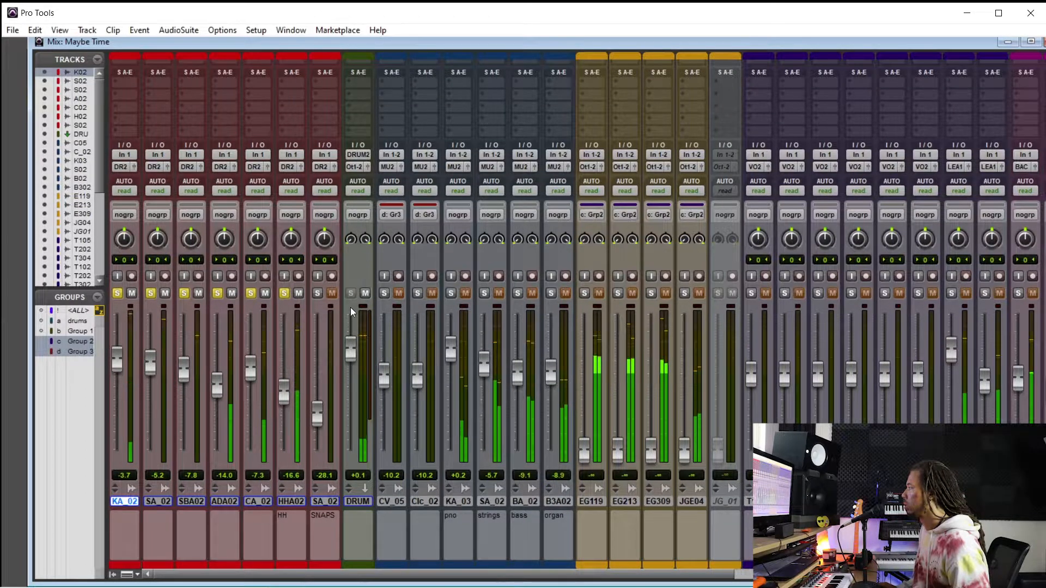
pyautogui.click(251, 293)
pyautogui.click(251, 293)
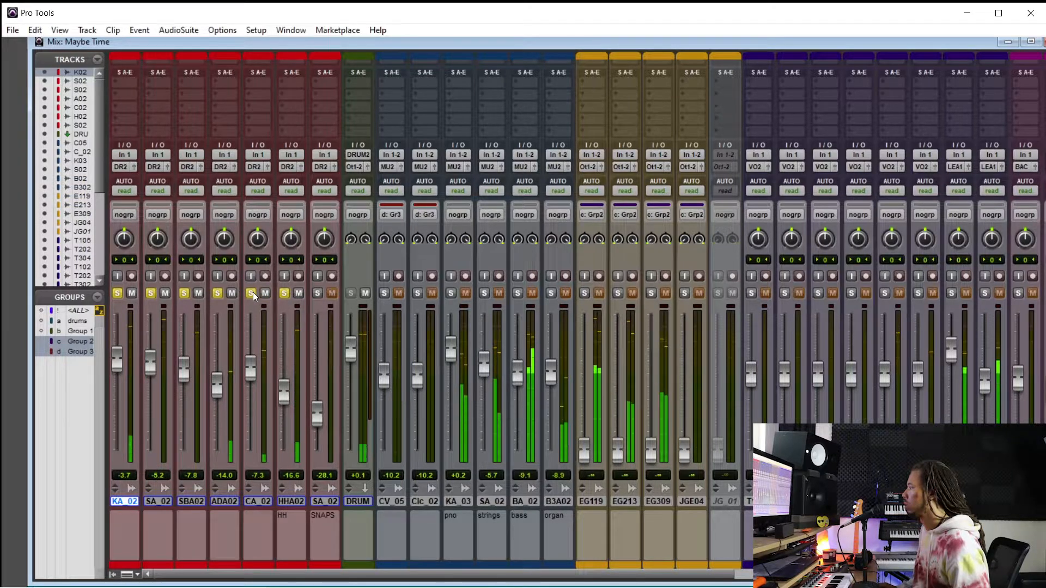
pyautogui.moveTo(284, 390); pyautogui.dragTo(288, 376)
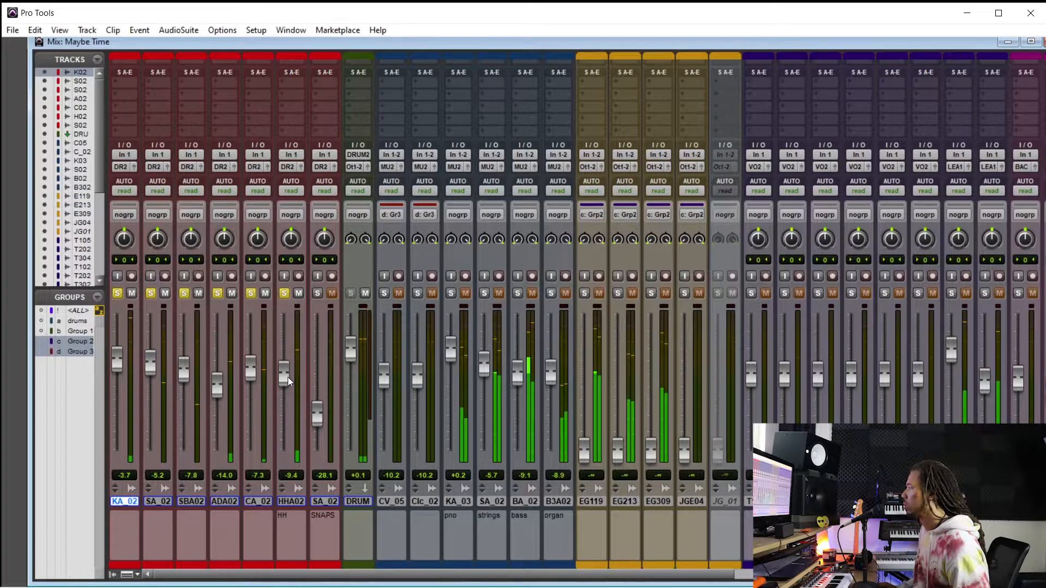
pyautogui.moveTo(287, 378)
pyautogui.mouseDown()
pyautogui.moveTo(278, 459)
pyautogui.moveTo(281, 381)
pyautogui.mouseUp()
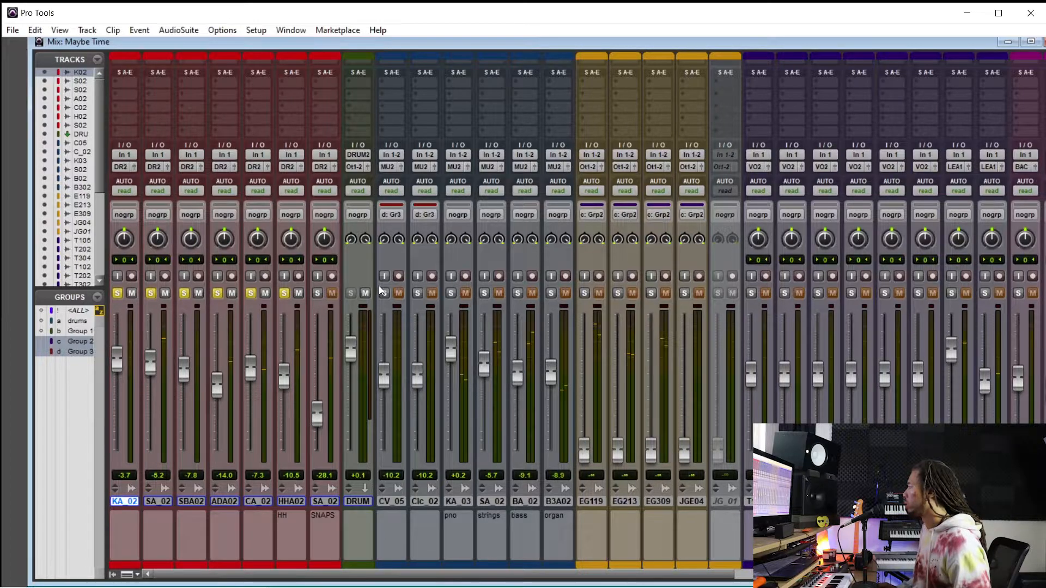
# Step: Add the piano, strings and bass tracks to the solo and set the DRUMS aux track's volume to -0.7 dB
pyautogui.click(450, 293)
pyautogui.click(484, 293)
pyautogui.click(517, 293)
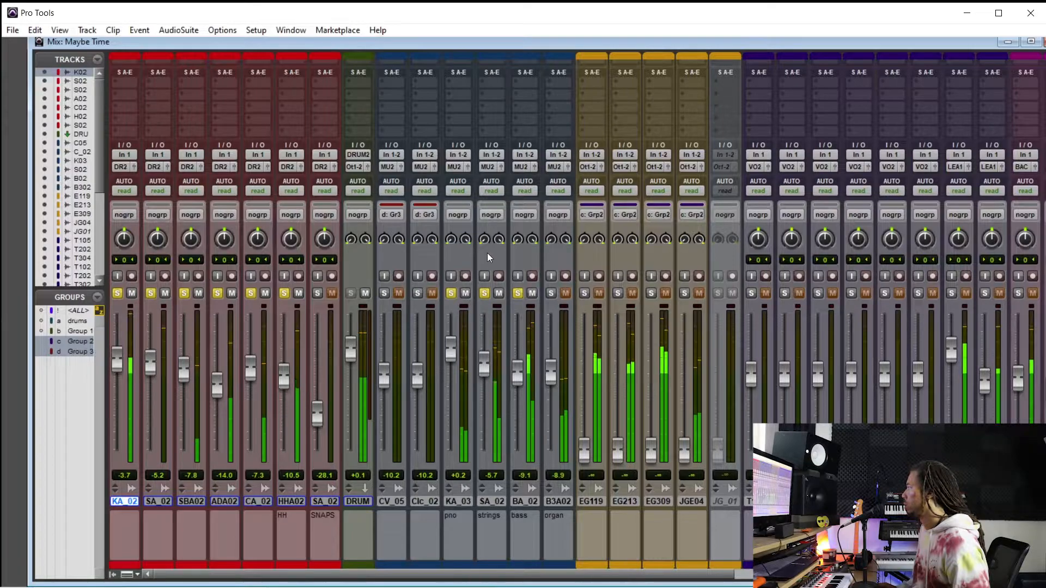
pyautogui.moveTo(350, 354); pyautogui.dragTo(353, 359)
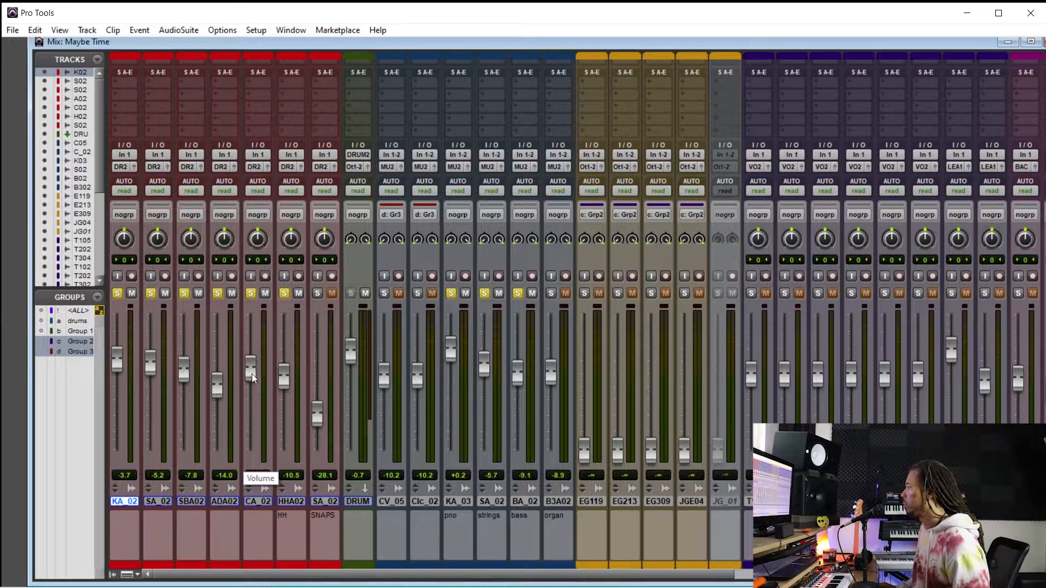
# Step: Rebalance the drums by setting the cymbals to -17.7 dB, the snare to -4.3 dB and the hi-hat to -8.1 dB
pyautogui.moveTo(249, 365); pyautogui.dragTo(250, 396)
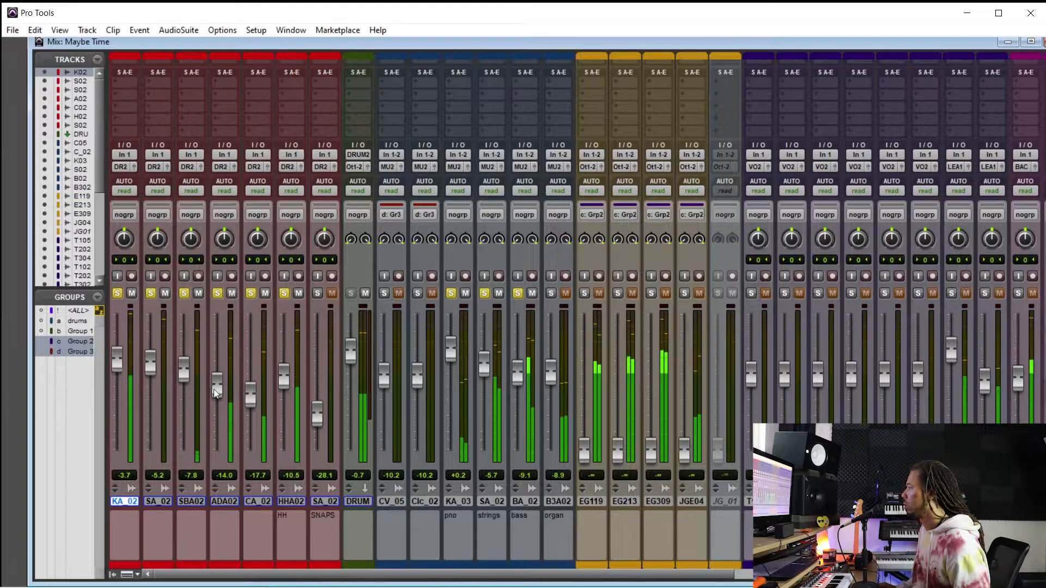
pyautogui.moveTo(151, 371); pyautogui.dragTo(151, 368)
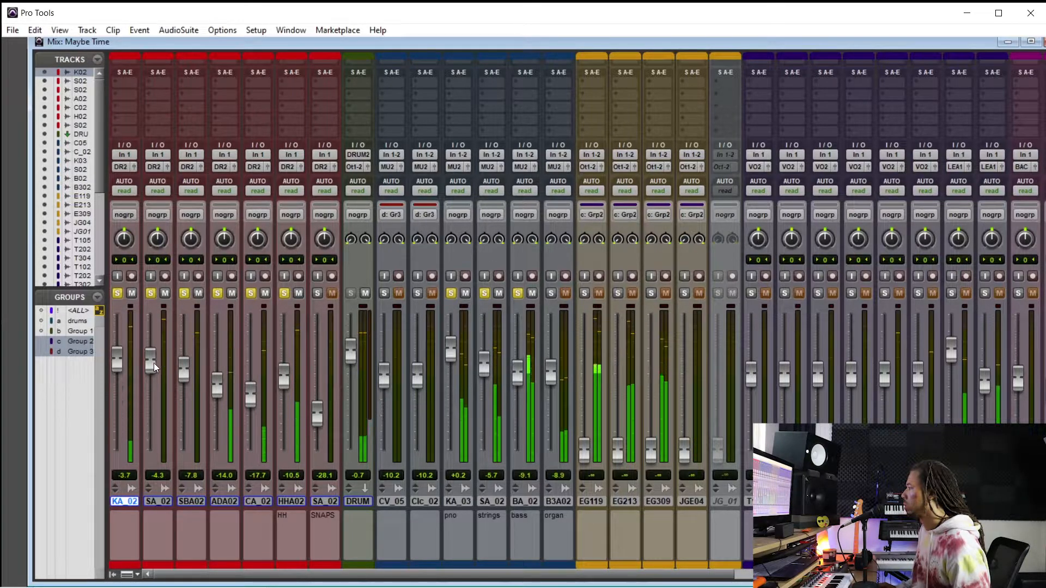
pyautogui.moveTo(279, 387); pyautogui.dragTo(283, 378)
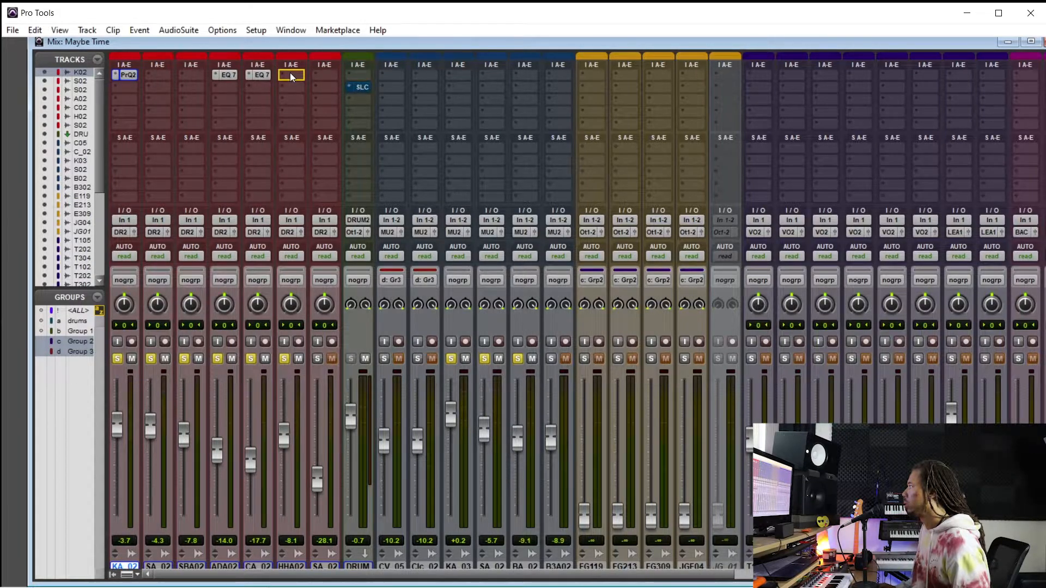
# Step: Put an EQ3 7-Band in the hi-hat track's first insert slot and solo only the hi-hat
pyautogui.moveTo(292, 78); pyautogui.dragTo(293, 77)
pyautogui.click(294, 77)
pyautogui.click(294, 79)
pyautogui.click(294, 78)
pyautogui.keyDown('alt'); pyautogui.click(284, 358); pyautogui.keyUp('alt')
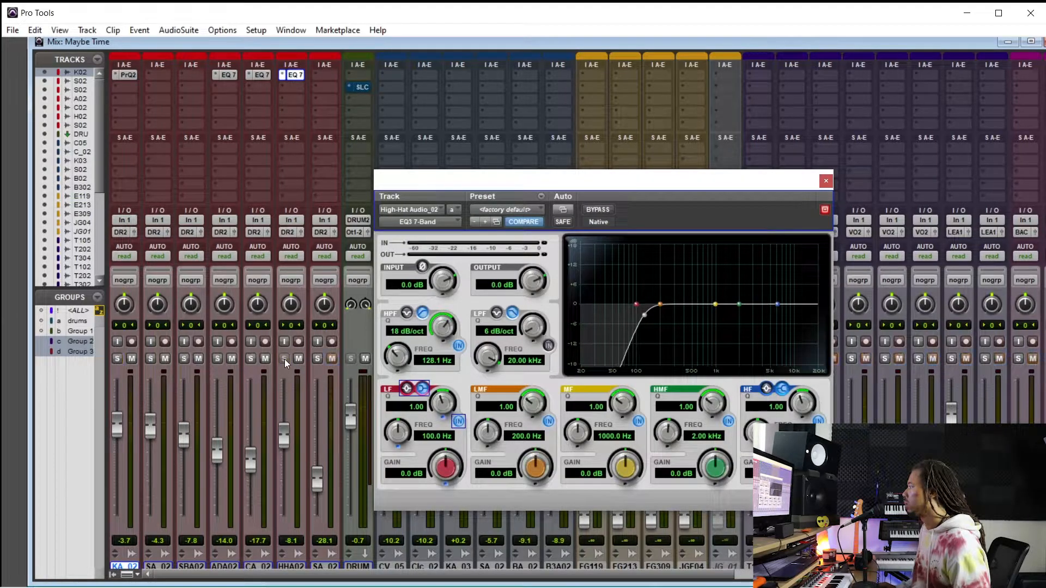
pyautogui.click(285, 359)
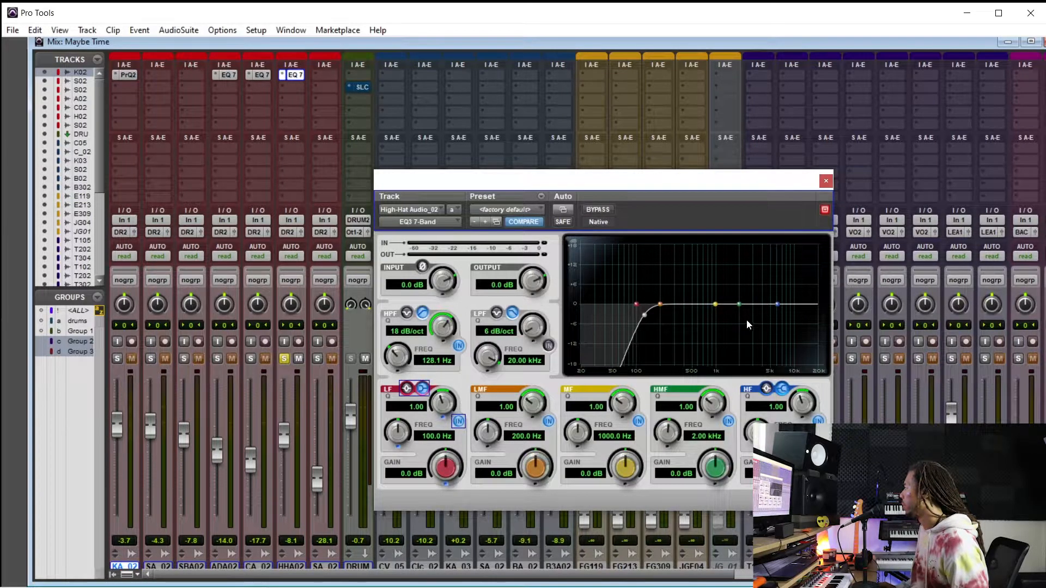
# Step: Set the hi-hat EQ's high-pass frequency to 1.09 kHz, disable the LF, LMF, MF and HMF bands and slightly boost the HF band
pyautogui.press('space')
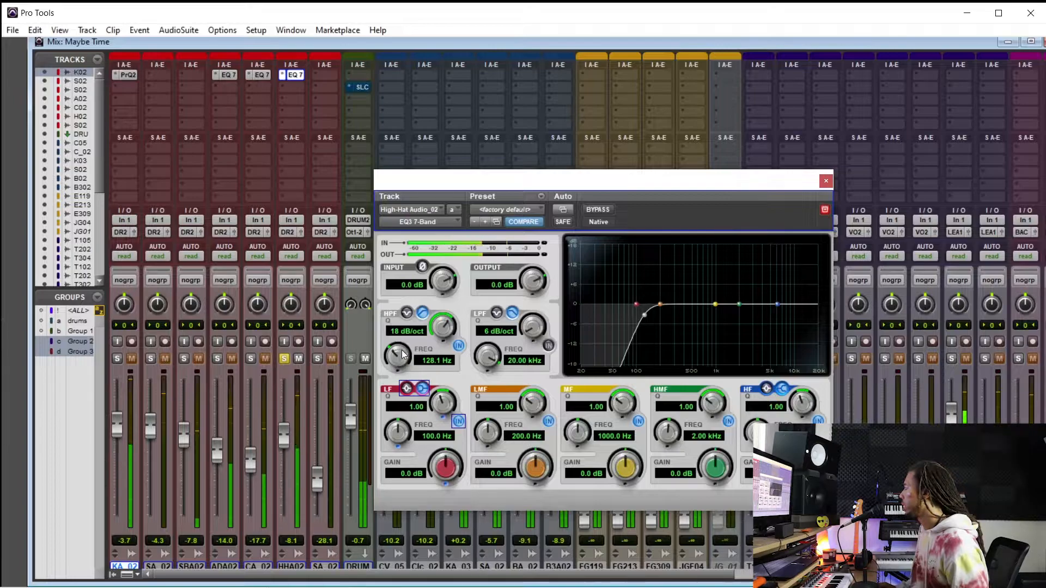
pyautogui.moveTo(399, 358); pyautogui.dragTo(380, 264)
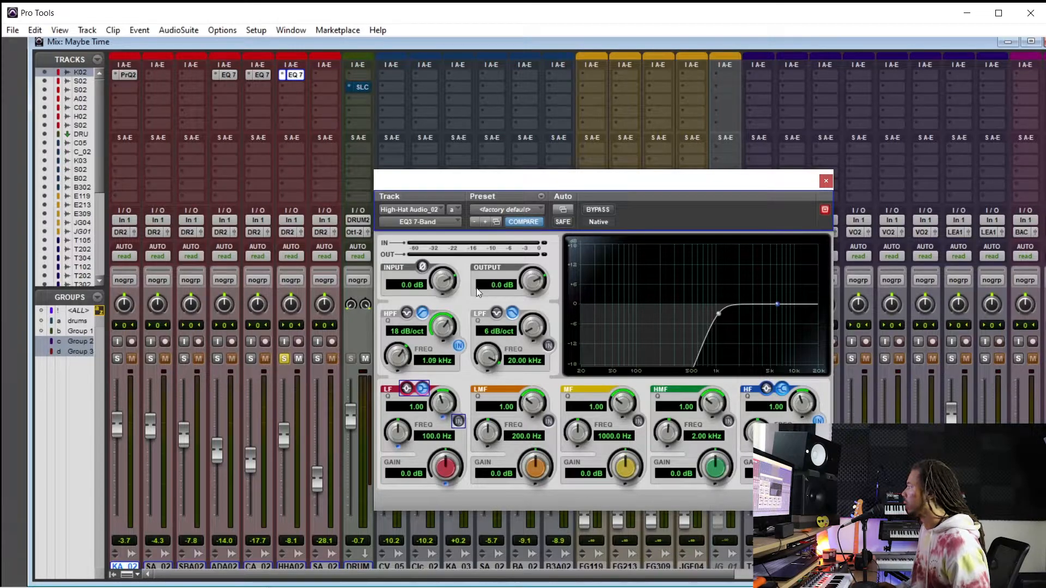
pyautogui.moveTo(547, 184); pyautogui.dragTo(517, 173)
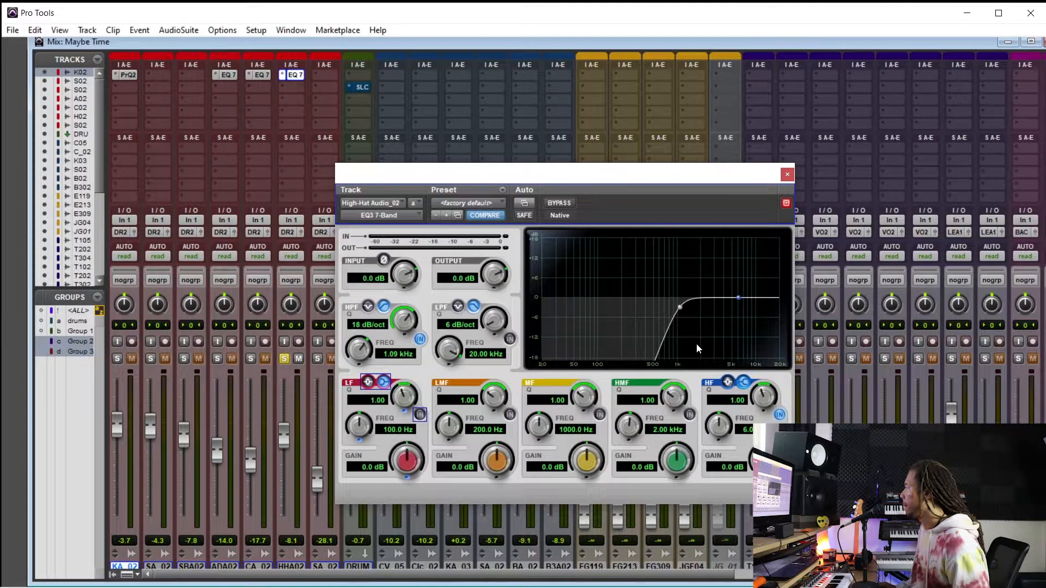
pyautogui.moveTo(657, 169); pyautogui.dragTo(657, 179)
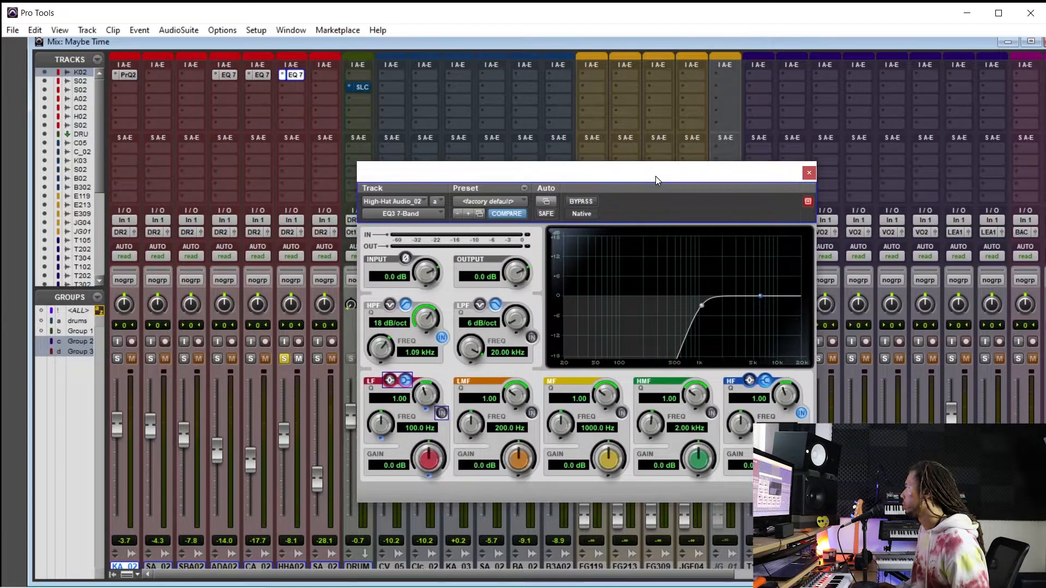
pyautogui.moveTo(760, 295); pyautogui.dragTo(764, 288)
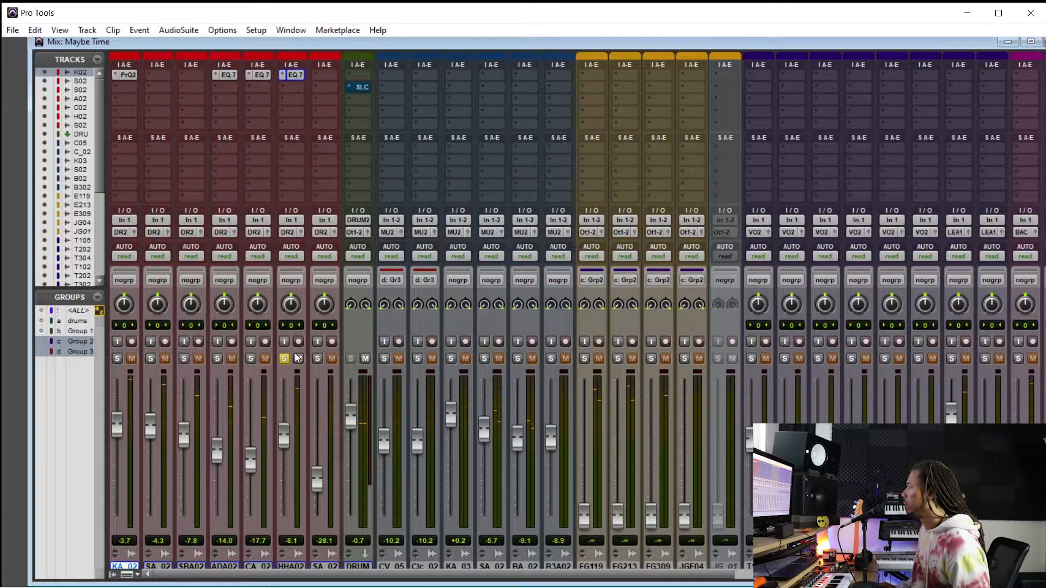
# Step: Play the song with all drum tracks soloed, from the kick through the hi-hat and snaps
pyautogui.click(285, 358)
pyautogui.scroll(-1, 117, 358)
pyautogui.click(119, 326)
pyautogui.click(150, 325)
pyautogui.press('space')
pyautogui.click(218, 326)
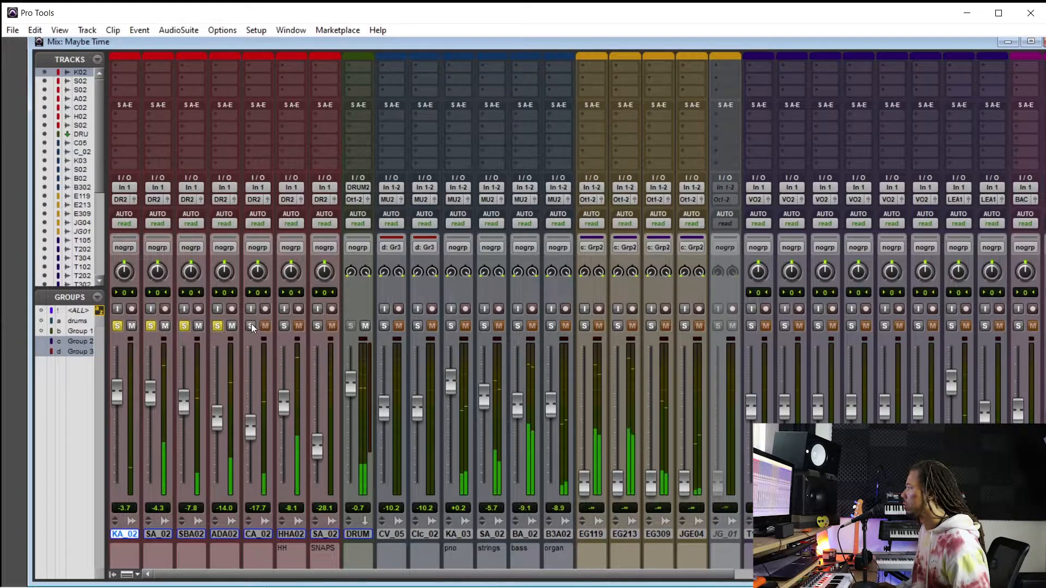
pyautogui.click(251, 326)
pyautogui.click(284, 325)
pyautogui.click(317, 326)
# Step: Add the piano, strings and bass to the solo and set the hi-hat's volume to -15.1 dB
pyautogui.click(451, 325)
pyautogui.click(484, 326)
pyautogui.click(517, 326)
pyautogui.moveTo(284, 404)
pyautogui.mouseDown()
pyautogui.moveTo(281, 487)
pyautogui.moveTo(286, 424)
pyautogui.mouseUp()
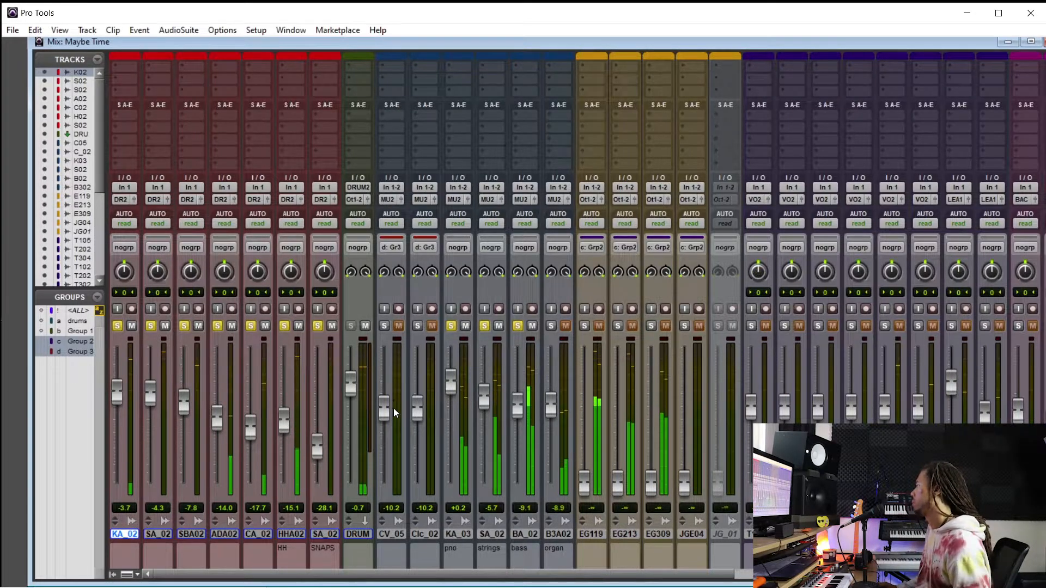
# Step: Solo the organ, unsolo the bass, toggle the strings and piano solos, and set the organ's volume to -3.0 dB
pyautogui.scroll(-2, 444, 438)
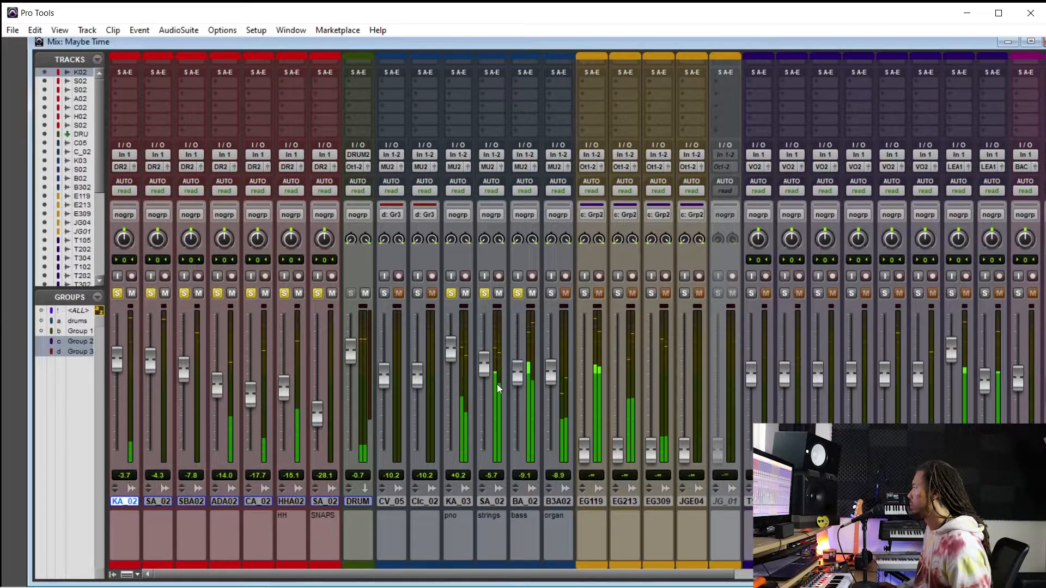
pyautogui.click(551, 295)
pyautogui.click(516, 293)
pyautogui.click(484, 293)
pyautogui.click(451, 294)
pyautogui.moveTo(551, 378); pyautogui.dragTo(552, 356)
pyautogui.click(484, 293)
pyautogui.click(451, 293)
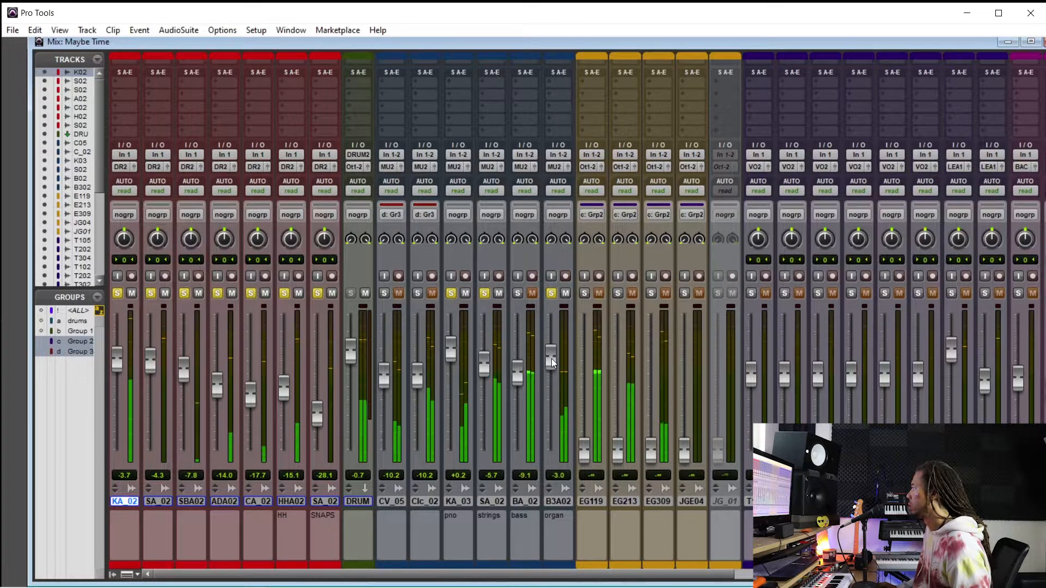
# Step: Move the organ track ahead of the bass track and solo the bass again
pyautogui.moveTo(557, 501); pyautogui.dragTo(514, 501)
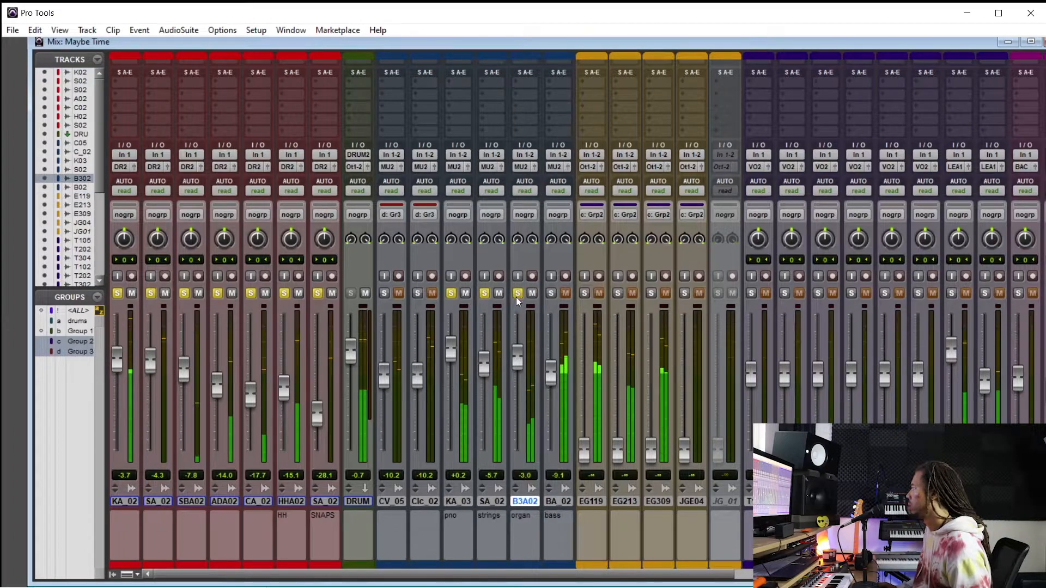
pyautogui.click(551, 294)
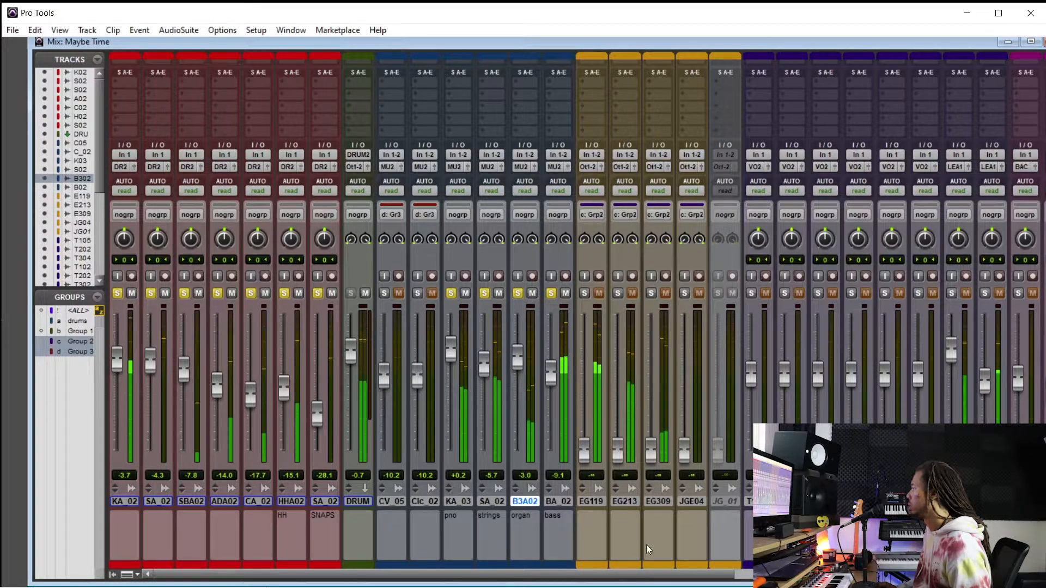
pyautogui.moveTo(668, 576); pyautogui.dragTo(625, 559)
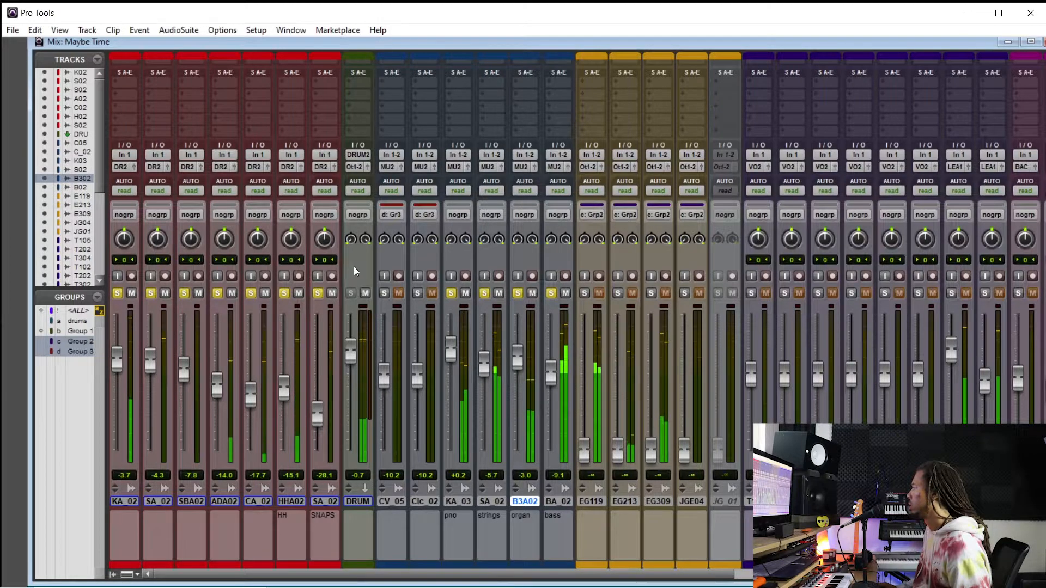
# Step: Activate and open the SSLComp on the DRUMS aux track, and compare the drums with the compressor bypassed and active
pyautogui.scroll(2, 358, 268)
pyautogui.click(363, 87)
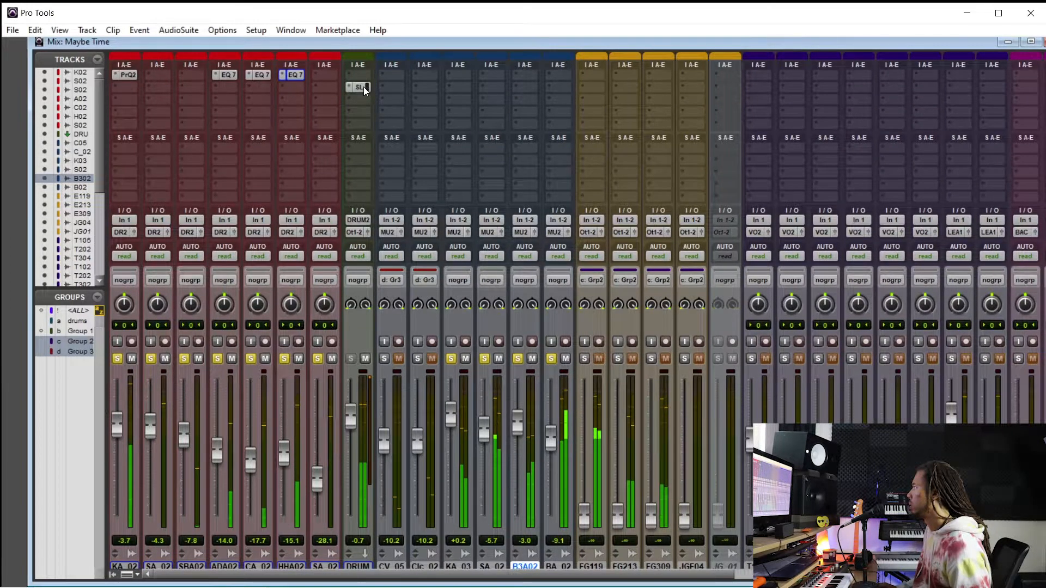
pyautogui.moveTo(495, 178); pyautogui.dragTo(558, 159)
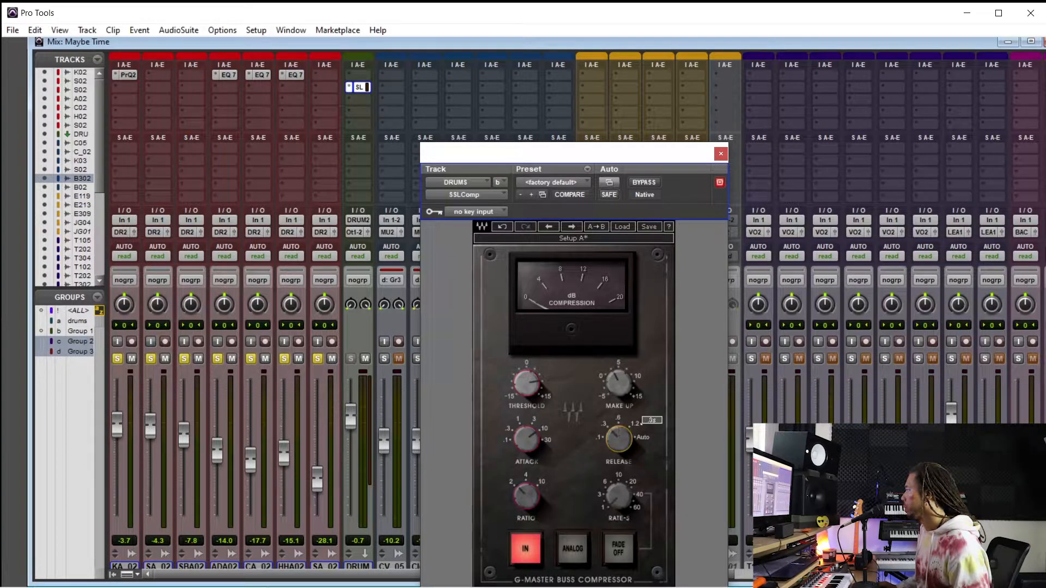
pyautogui.moveTo(613, 441)
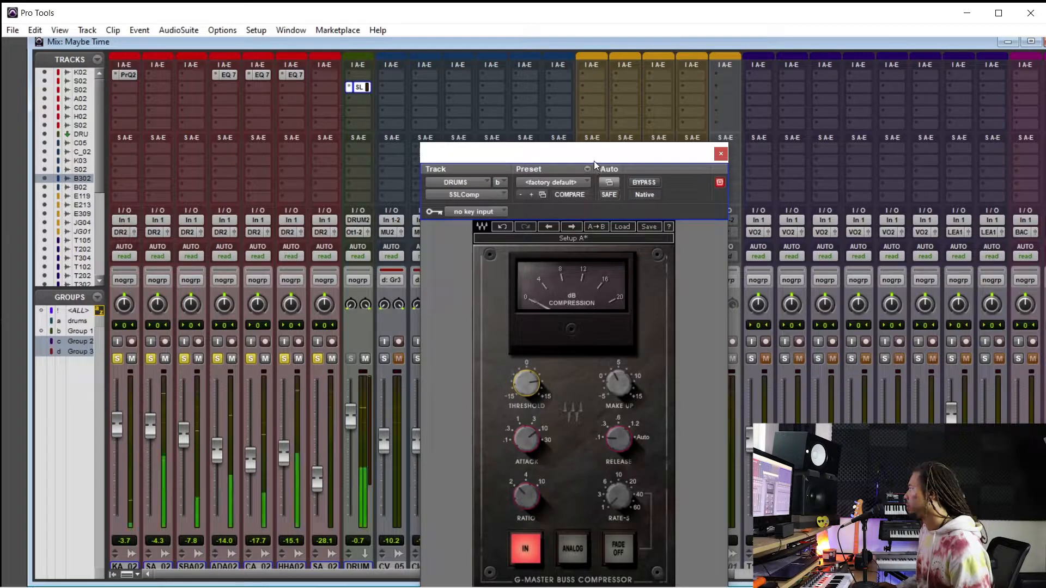
pyautogui.click(645, 183)
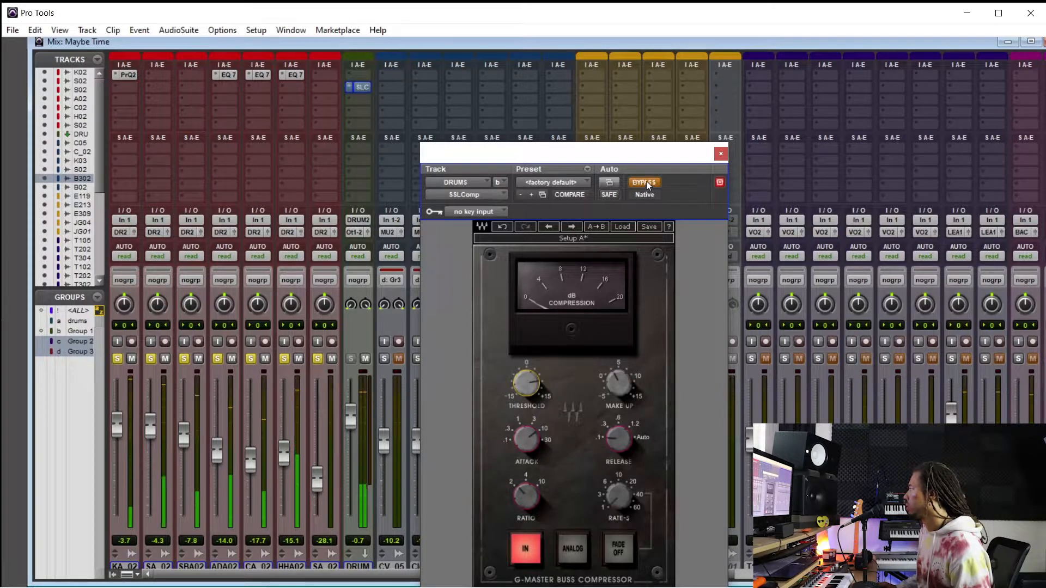
pyautogui.click(645, 183)
# Step: Fine-tune the make-up gain and threshold of the DRUMS track's SSLComp and close the plug-in
pyautogui.moveTo(619, 383); pyautogui.dragTo(619, 385)
pyautogui.moveTo(527, 384); pyautogui.dragTo(527, 390)
pyautogui.click(721, 154)
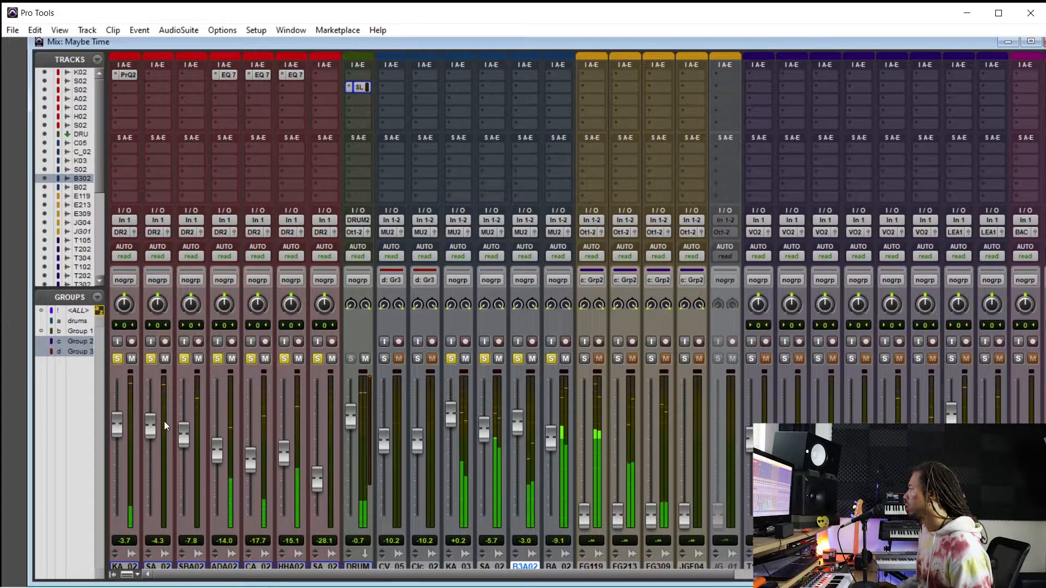
pyautogui.scroll(-1, 184, 398)
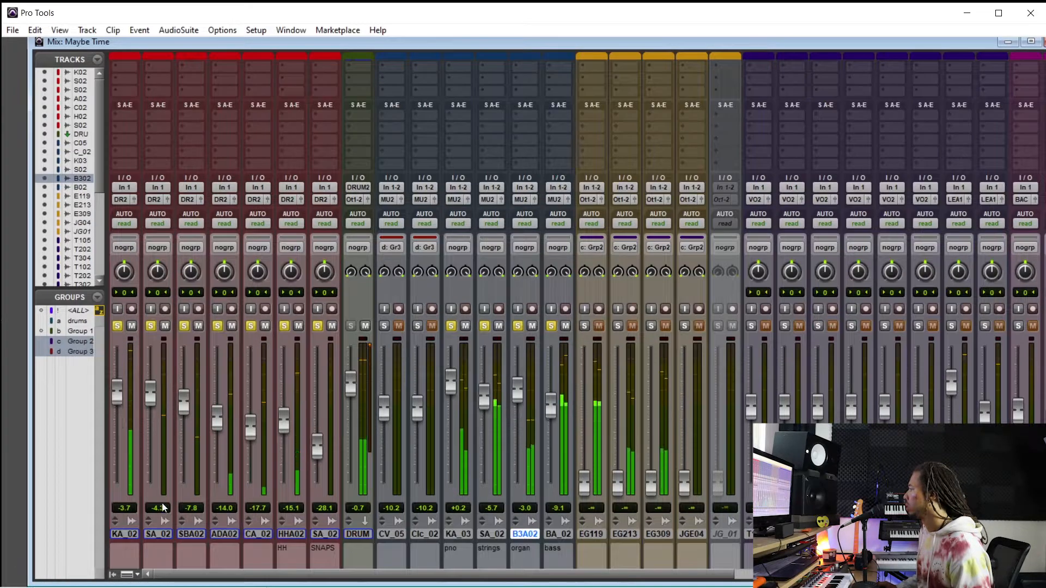
# Step: Select the snare track and place the playback position at about 1:54 in its clip in the Edit window
pyautogui.click(163, 534)
pyautogui.hotkey('ctrl', '=')
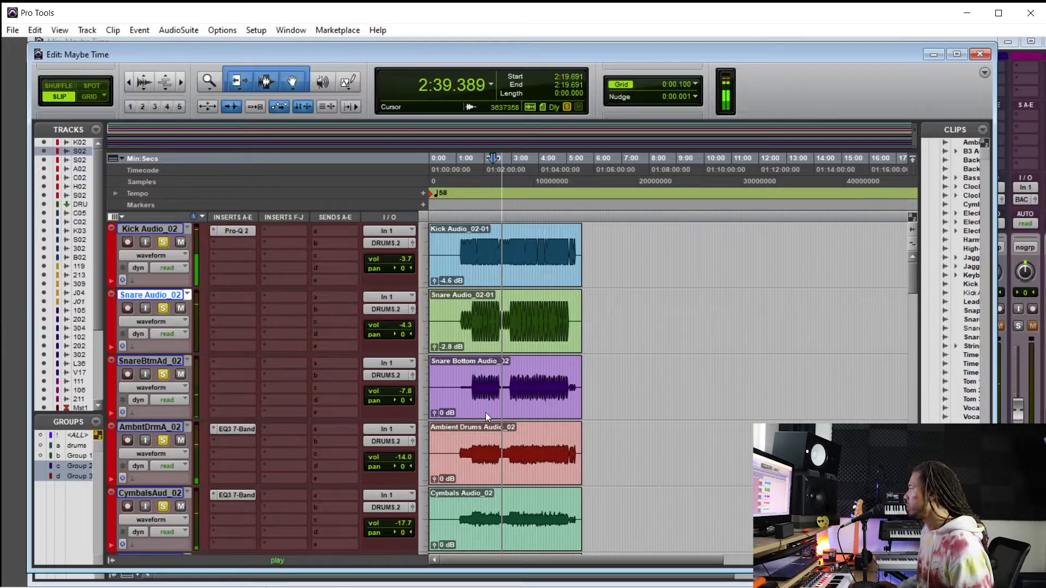
pyautogui.press('space')
pyautogui.click(484, 314)
pyautogui.click(502, 311)
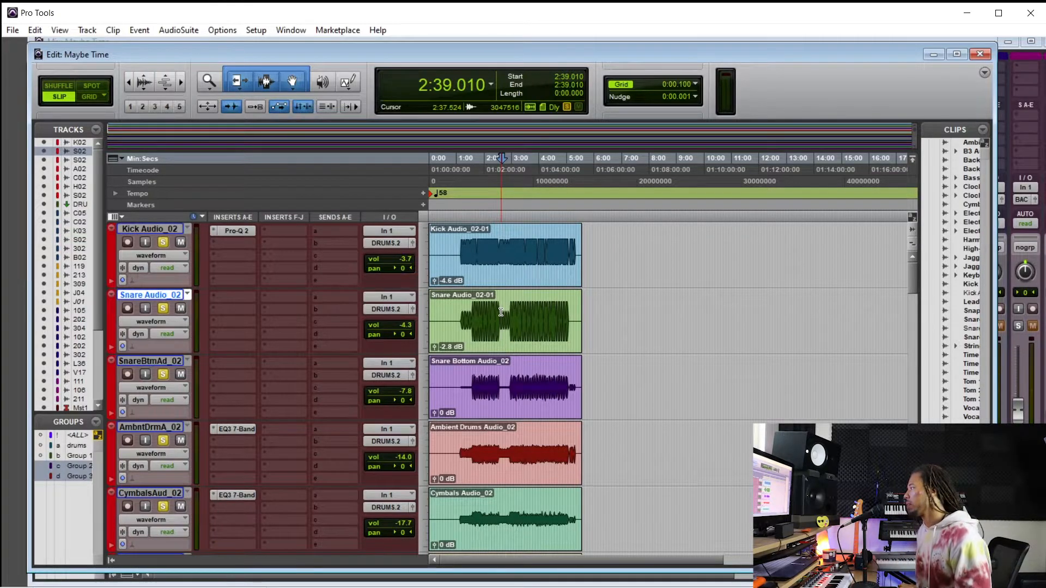
pyautogui.click(501, 312)
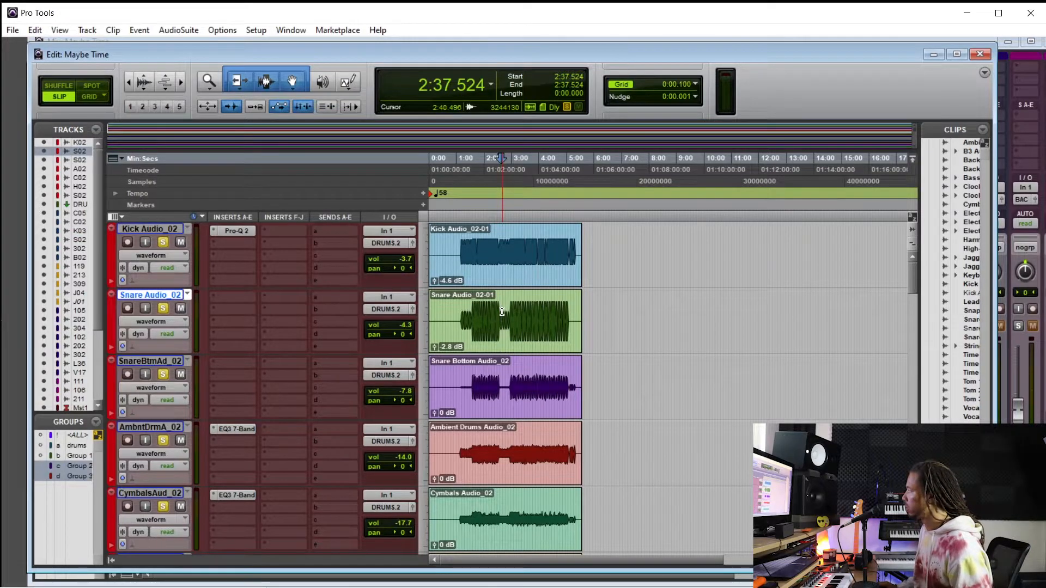
pyautogui.click(480, 311)
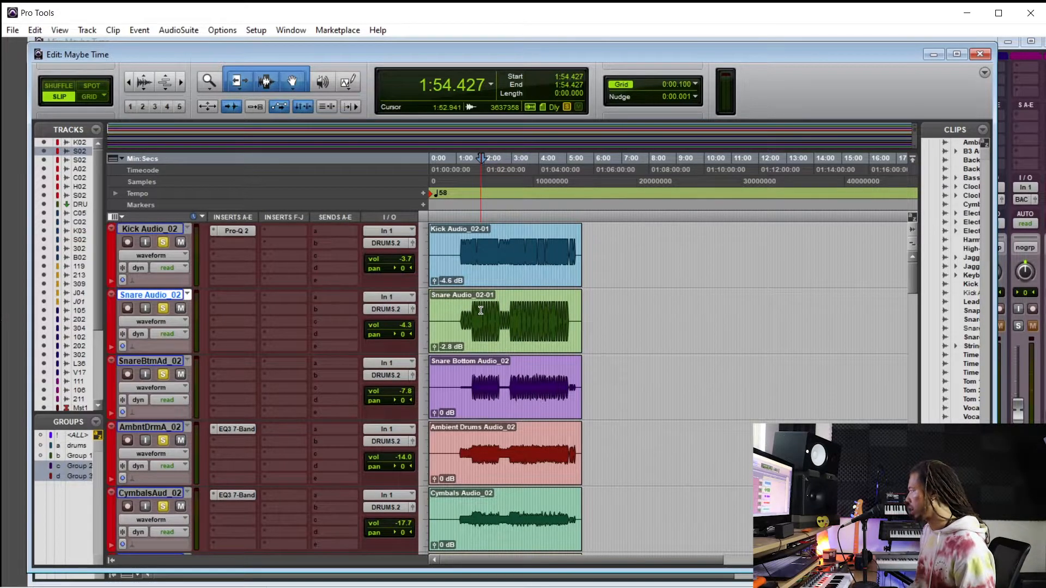
# Step: Play the song from there and set the snare track's volume to -7.9 dB in the mixer
pyautogui.hotkey('ctrl', '=')
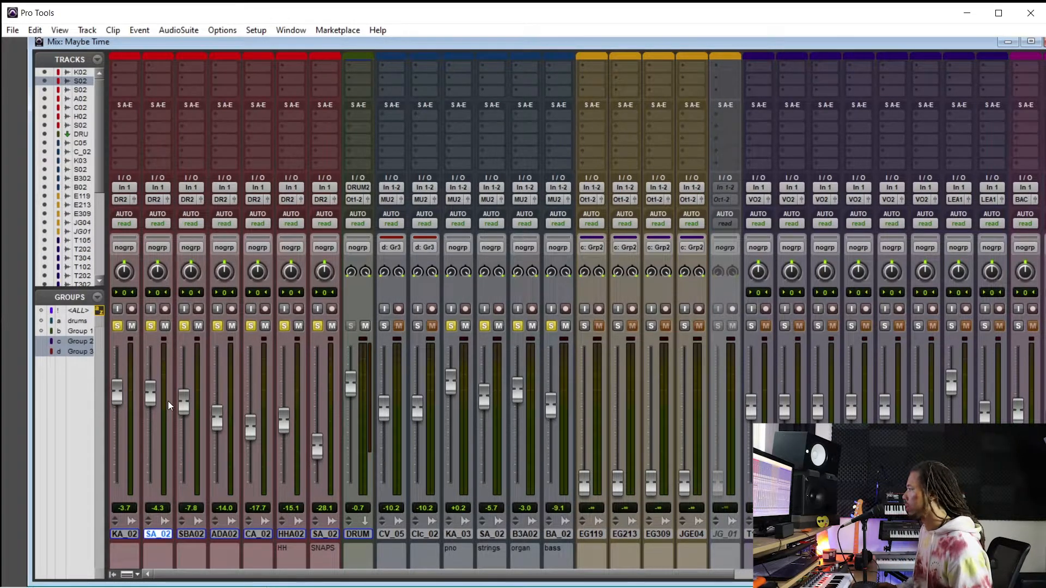
pyautogui.press('space')
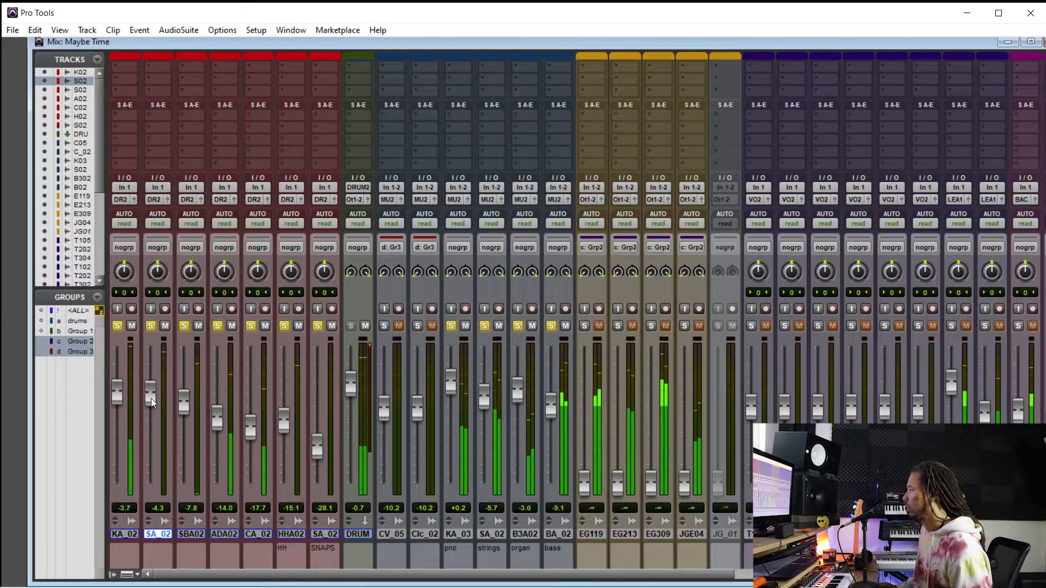
pyautogui.moveTo(151, 403)
pyautogui.mouseDown()
pyautogui.moveTo(150, 489)
pyautogui.moveTo(146, 437)
pyautogui.moveTo(159, 386)
pyautogui.mouseUp()
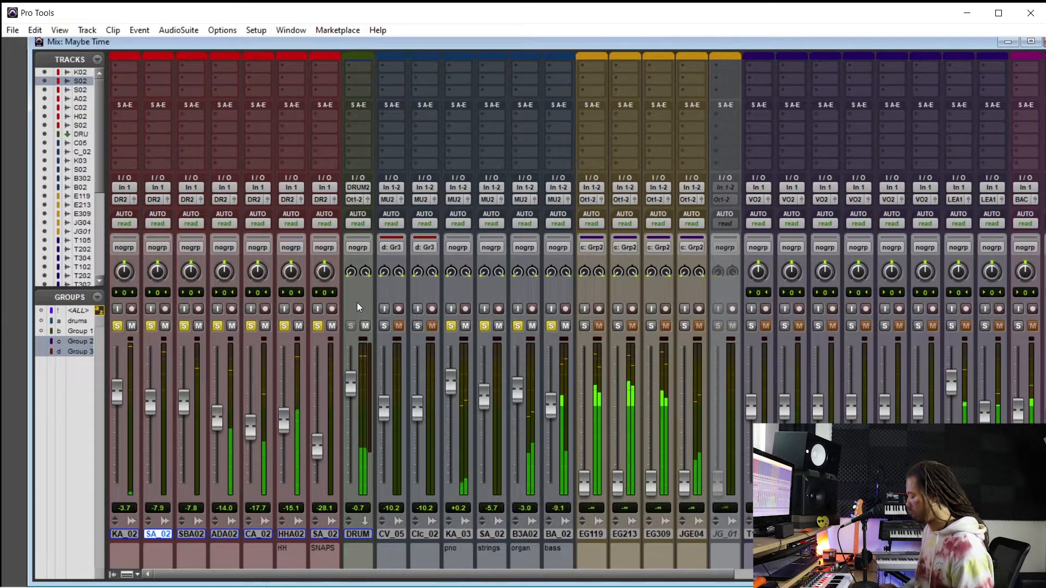
# Step: Separate the quiet snare section from about 2:33.5 to 2:57.5 into its own clip
pyautogui.hotkey('ctrl', '=')
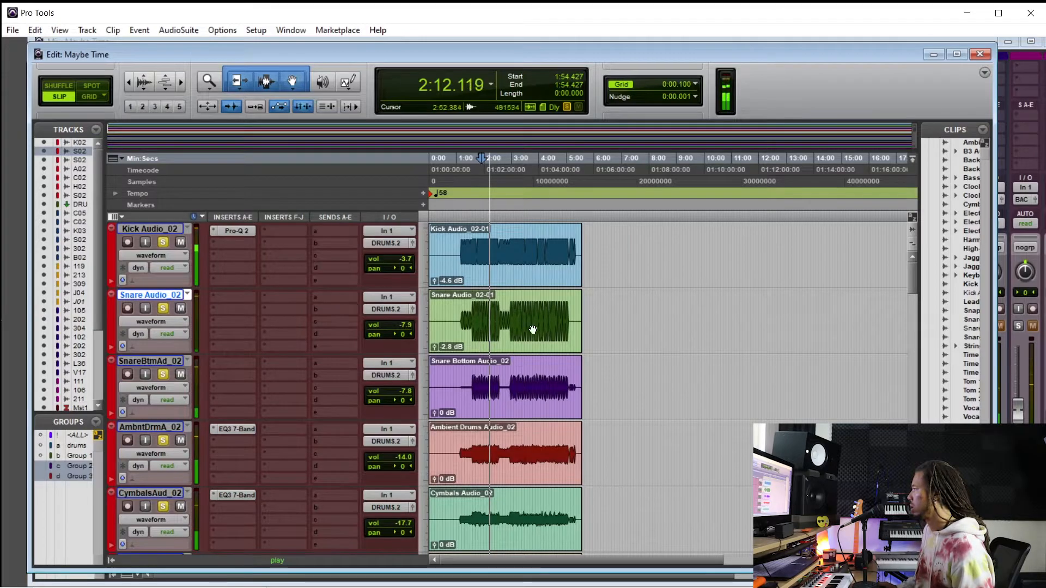
pyautogui.hotkey('ctrl', ']')
pyautogui.hotkey('ctrl', ']')
pyautogui.hotkey('ctrl', ']')
pyautogui.click(518, 308)
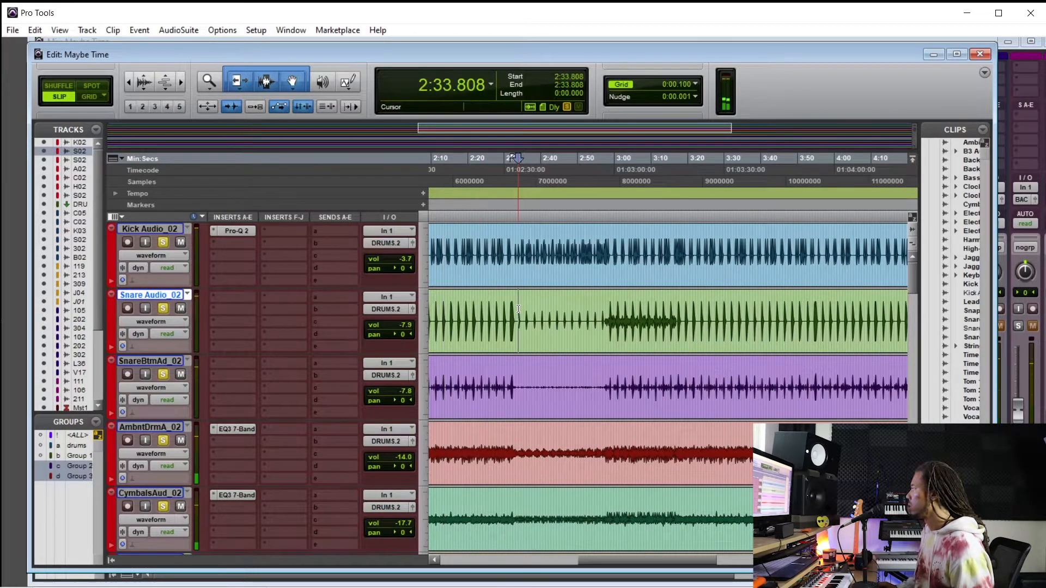
pyautogui.hotkey('ctrl', ']')
pyautogui.hotkey('ctrl', ']')
pyautogui.hscroll(1, 591, 313)
pyautogui.hotkey('ctrl', '[')
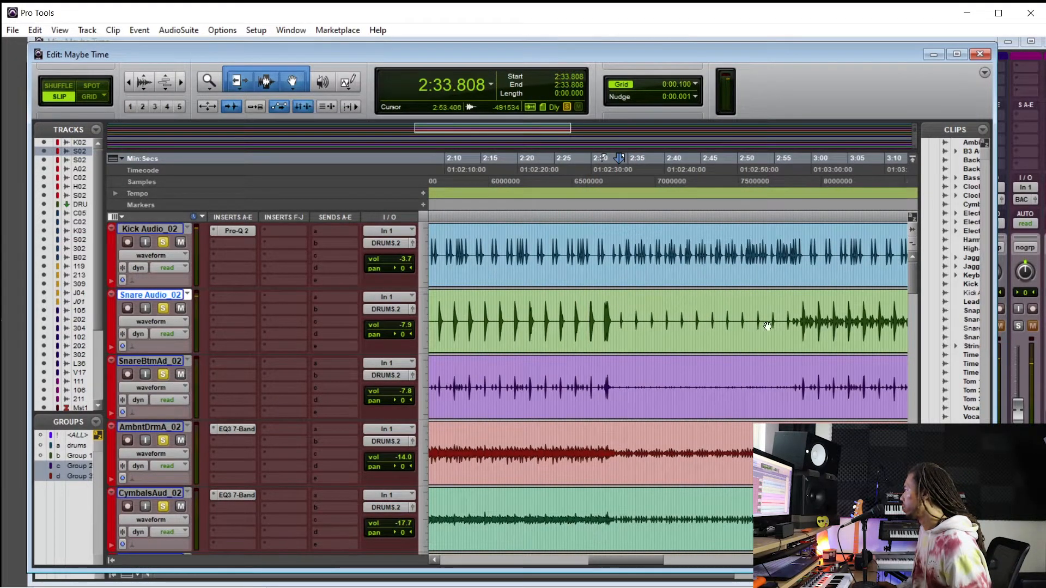
pyautogui.moveTo(791, 315); pyautogui.dragTo(618, 315)
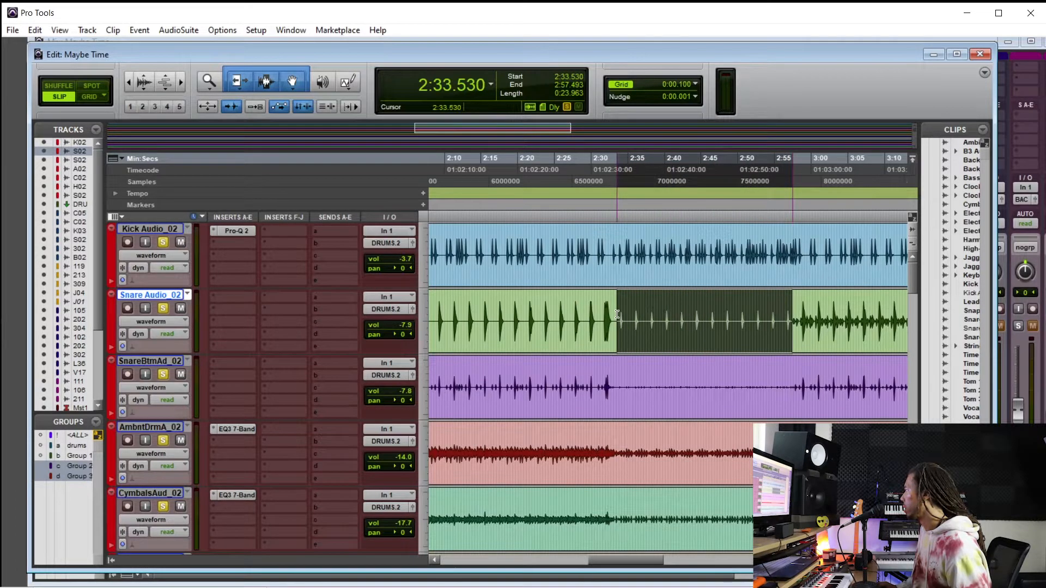
pyautogui.hotkey('ctrl', 'e')
pyautogui.hscroll(-2, 656, 325)
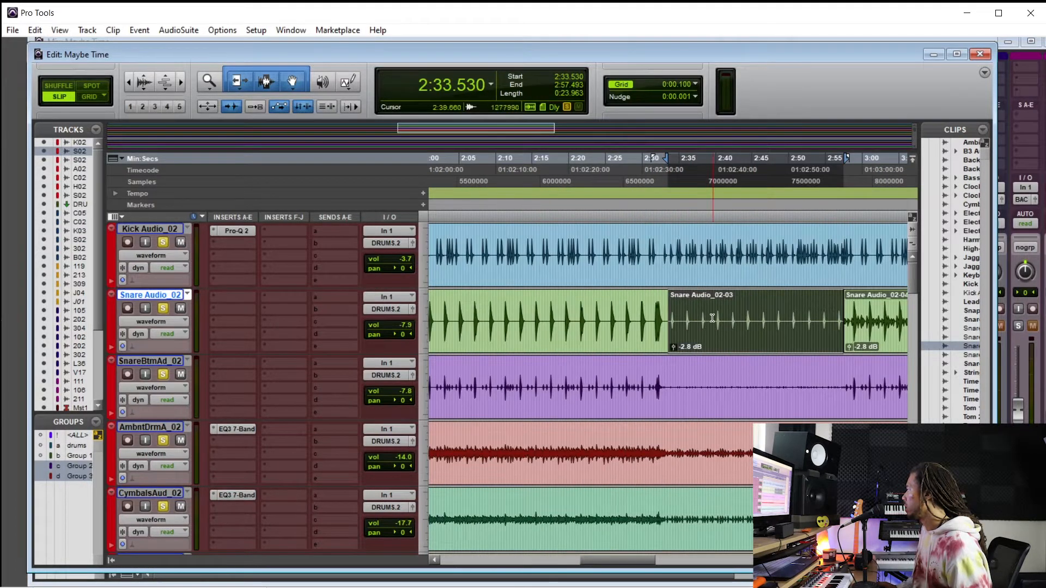
# Step: Trim the start of the snare clip following the quiet section back to about 2:57.354
pyautogui.hscroll(4, 761, 320)
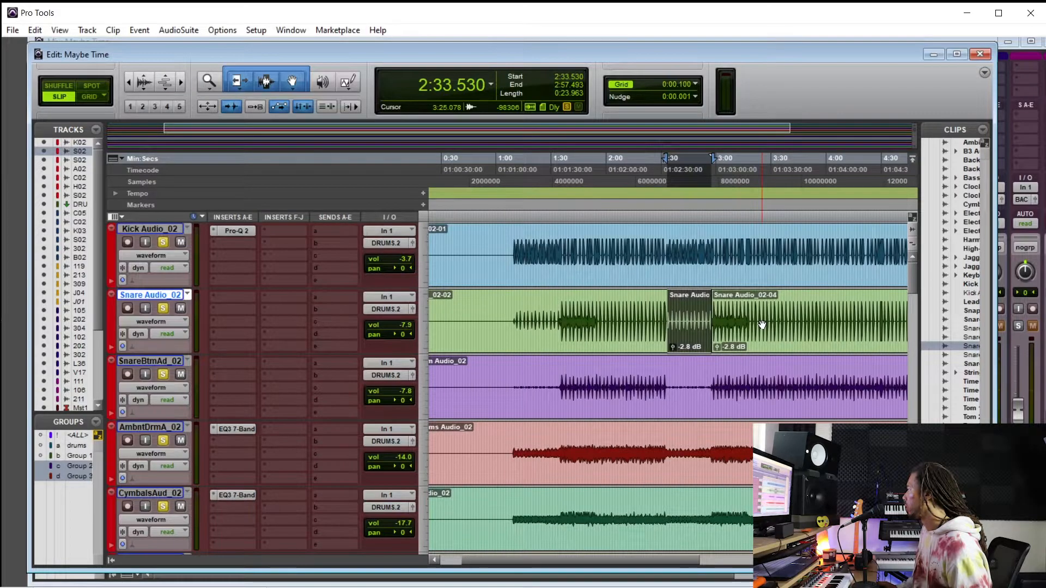
pyautogui.click(755, 232)
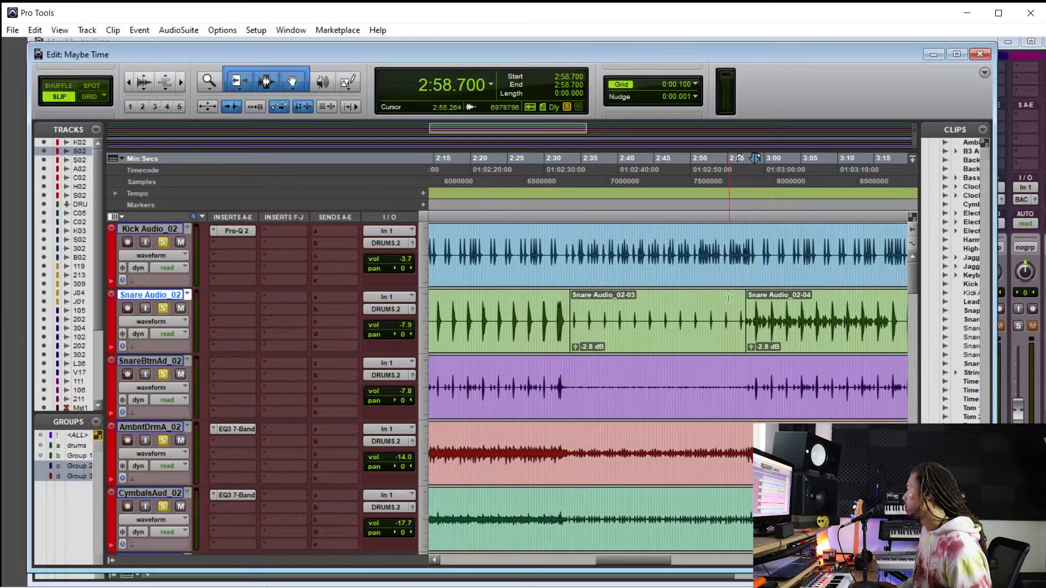
pyautogui.hotkey('ctrl', ']')
pyautogui.click(655, 323)
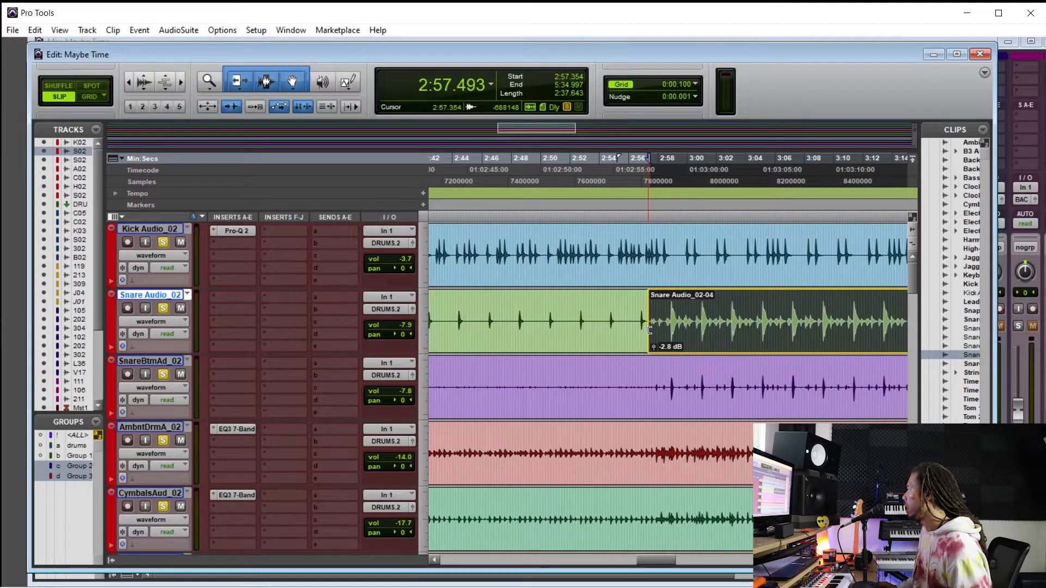
pyautogui.hotkey('ctrl', '[')
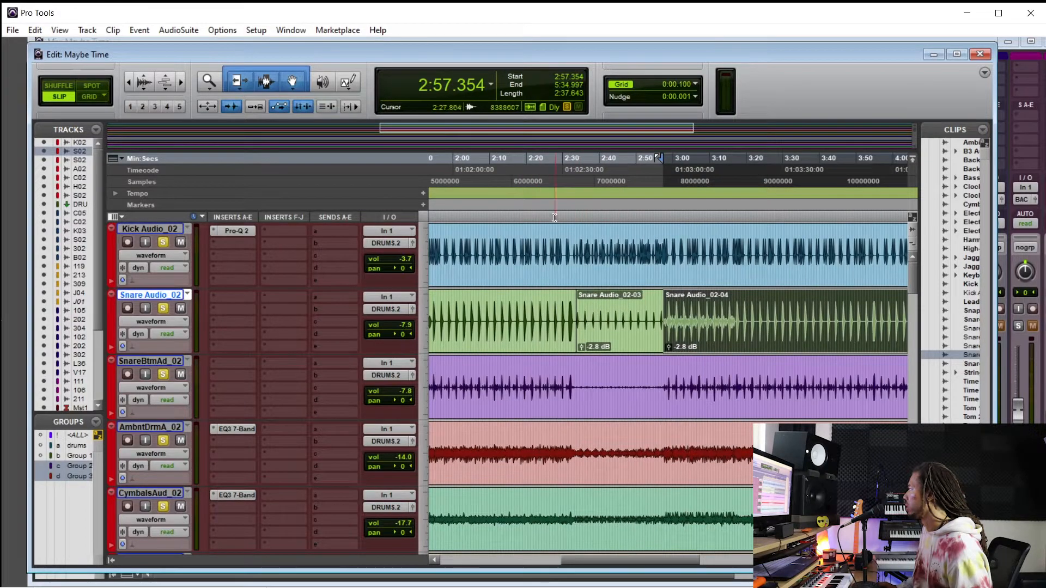
# Step: Play the transition at about 2:32 and set the clip gain of the separated quiet snare section to +5.4 dB
pyautogui.click(569, 203)
pyautogui.press('space')
pyautogui.hotkey('ctrl', ']')
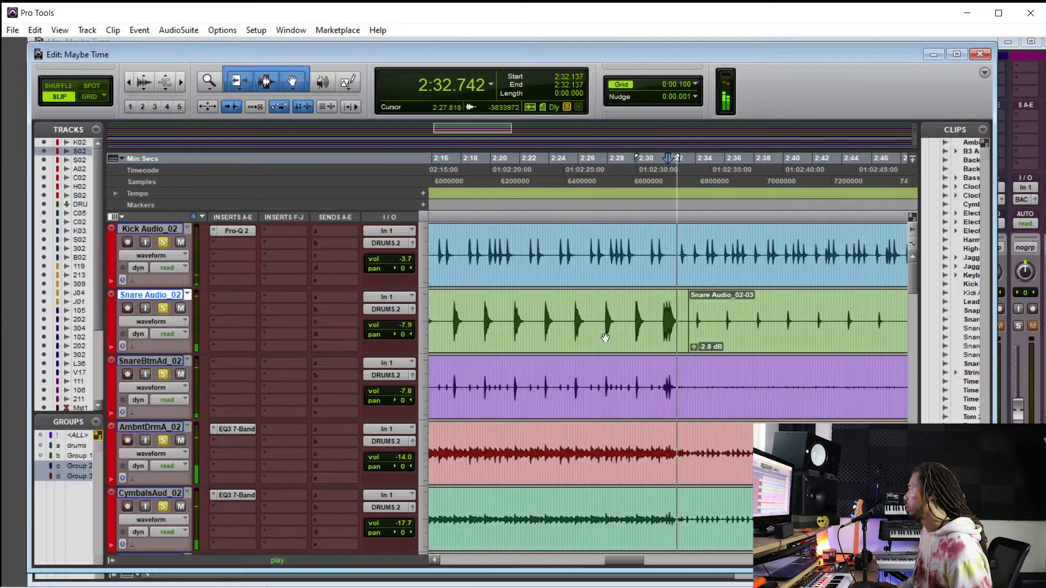
pyautogui.hotkey('ctrl', ']')
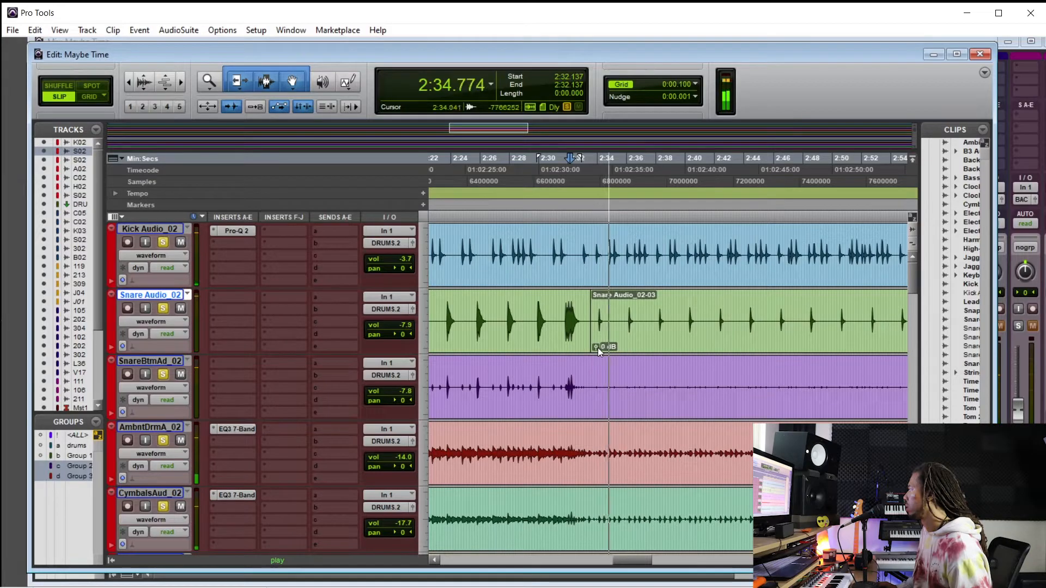
pyautogui.moveTo(596, 349); pyautogui.dragTo(594, 275)
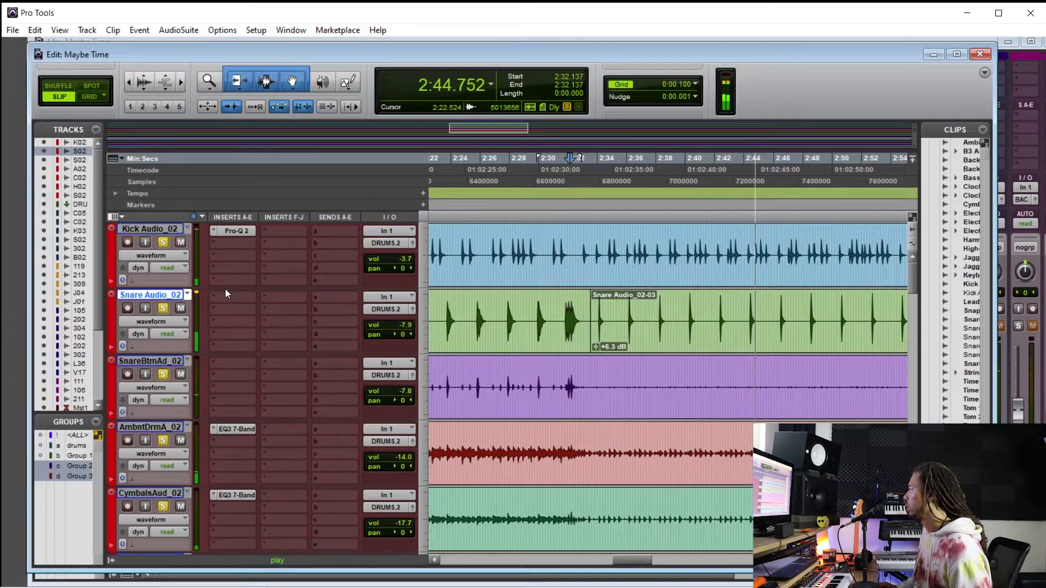
pyautogui.moveTo(594, 350); pyautogui.dragTo(593, 357)
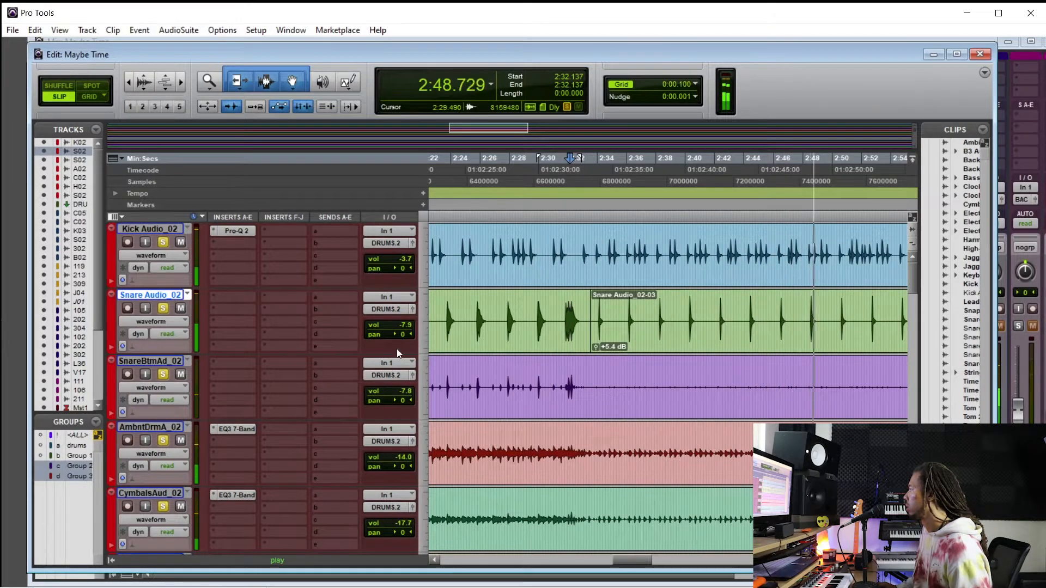
# Step: Separate the snare's first quiet section from about 1:08.3 to 1:35.9 into its own clip
pyautogui.hotkey('ctrl', '[')
pyautogui.hotkey('ctrl', '[')
pyautogui.hotkey('ctrl', '[')
pyautogui.click(514, 314)
pyautogui.press('space')
pyautogui.hotkey('ctrl', ']')
pyautogui.hotkey('ctrl', ']')
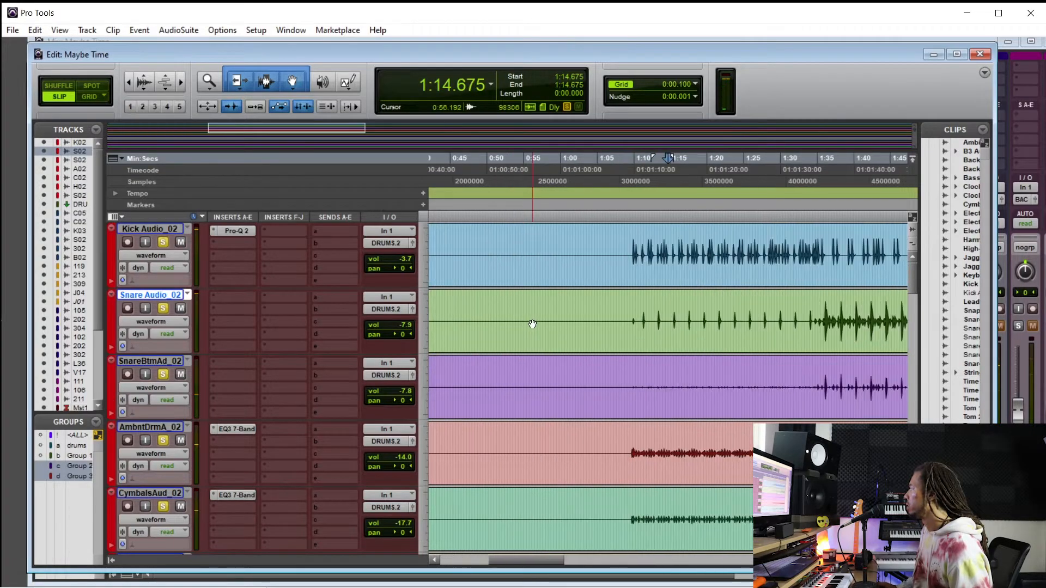
pyautogui.click(823, 314)
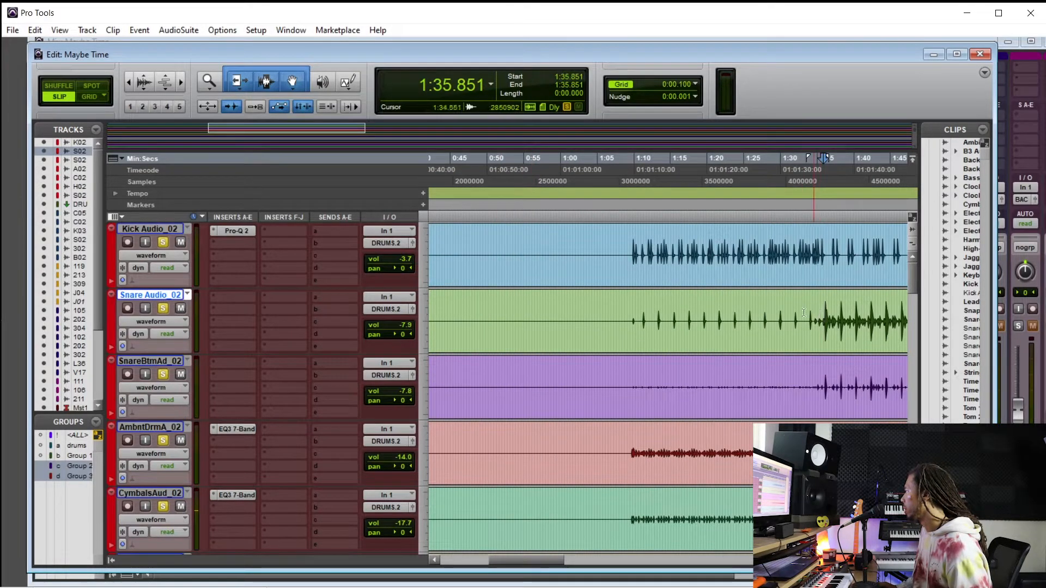
pyautogui.hotkey('ctrl', 'e')
pyautogui.click(621, 327)
pyautogui.hotkey('ctrl', 'e')
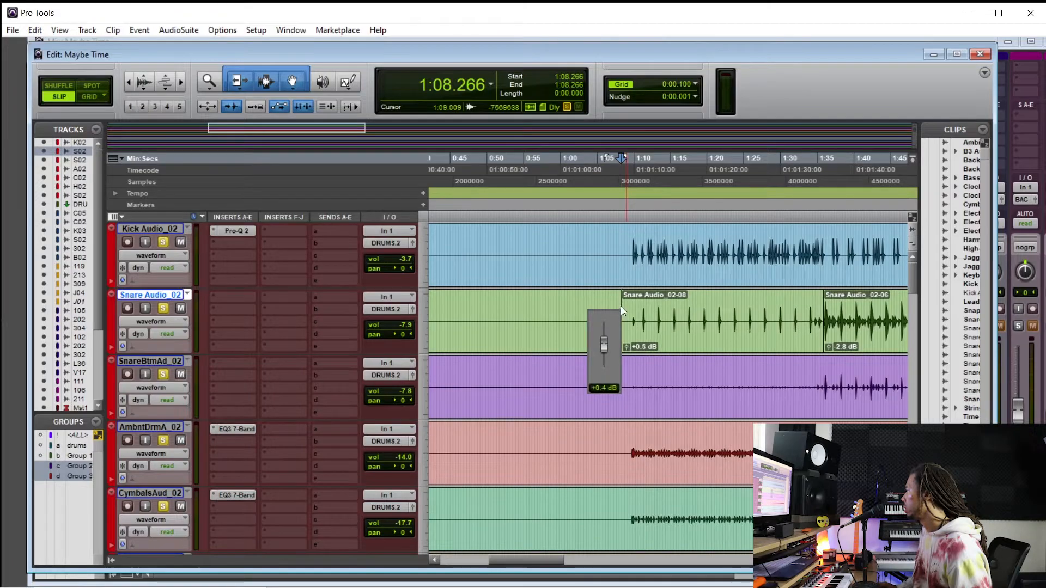
# Step: Set the first quiet snare clip's gain to +5.4 dB and play the song from about 1:30
pyautogui.moveTo(622, 266); pyautogui.dragTo(627, 249)
pyautogui.click(783, 312)
pyautogui.press('space')
pyautogui.hotkey('ctrl', ']')
pyautogui.hotkey('ctrl', ']')
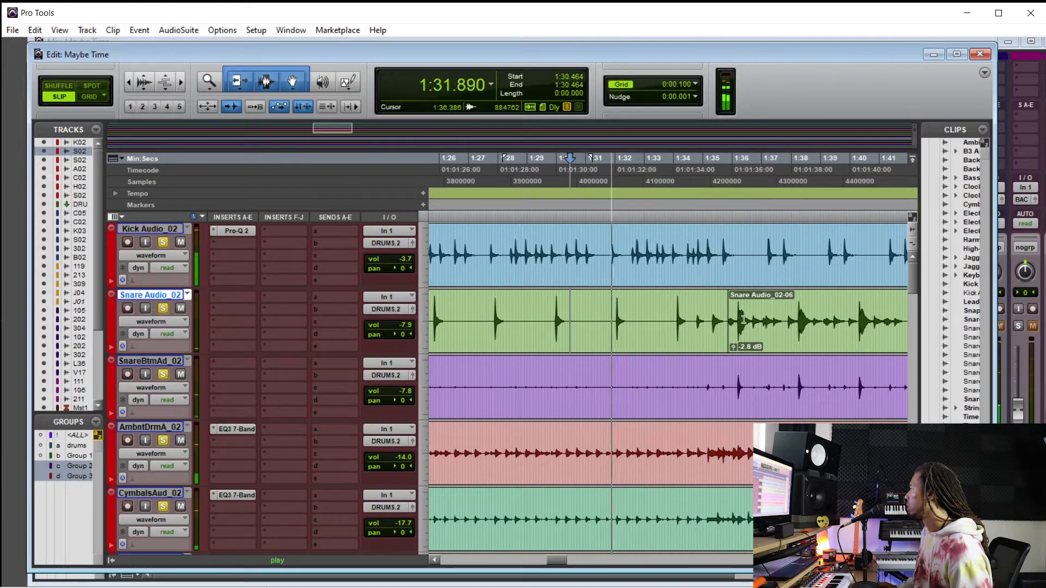
# Step: Adjust the boundary between the first quiet snare clip and the louder clip following it near 1:35.8
pyautogui.click(730, 320)
pyautogui.moveTo(730, 321); pyautogui.dragTo(691, 329)
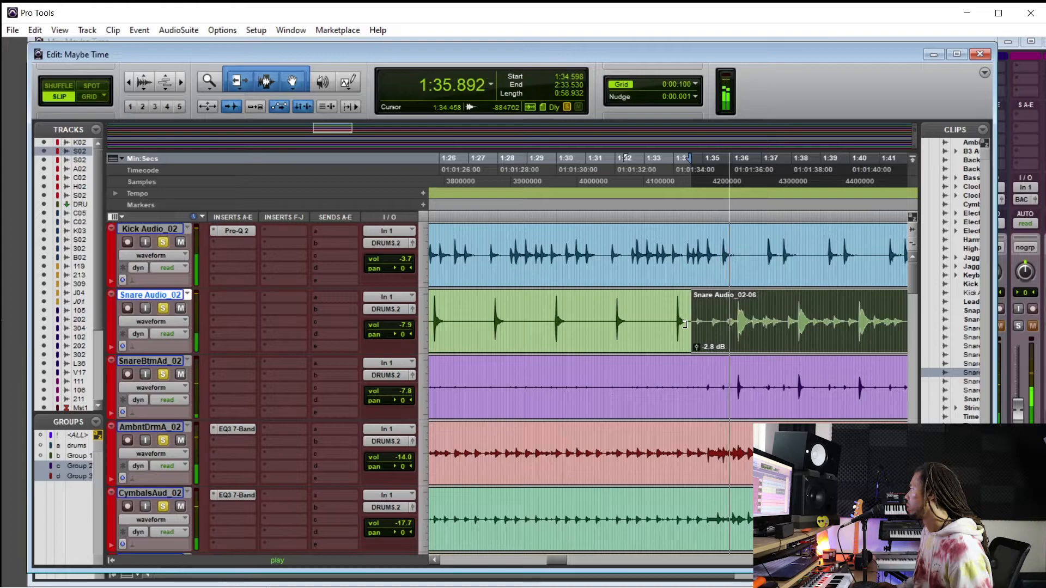
pyautogui.moveTo(690, 327); pyautogui.dragTo(729, 326)
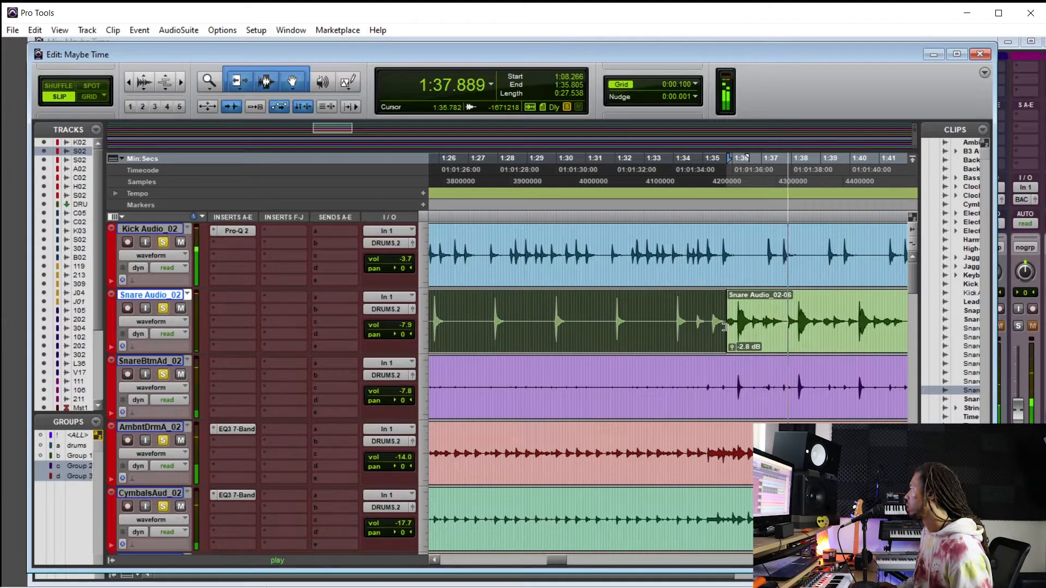
pyautogui.click(731, 326)
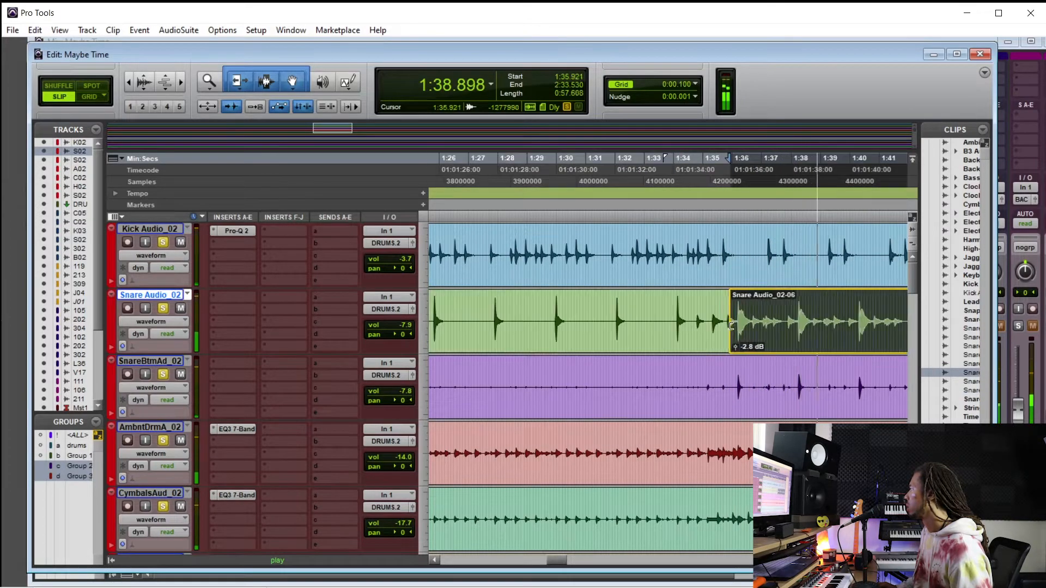
pyautogui.click(694, 322)
# Step: Clear the track solos, audition the snare alone across the transition from about 1:33, and unsolo it for full playback
pyautogui.click(163, 308)
pyautogui.click(163, 309)
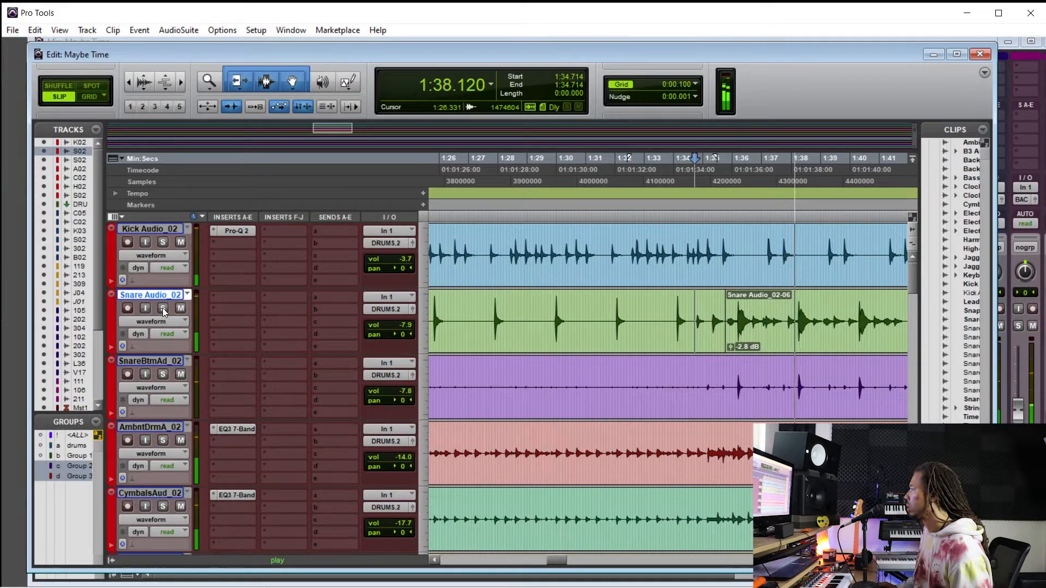
pyautogui.press('space')
pyautogui.click(652, 311)
pyautogui.press('space')
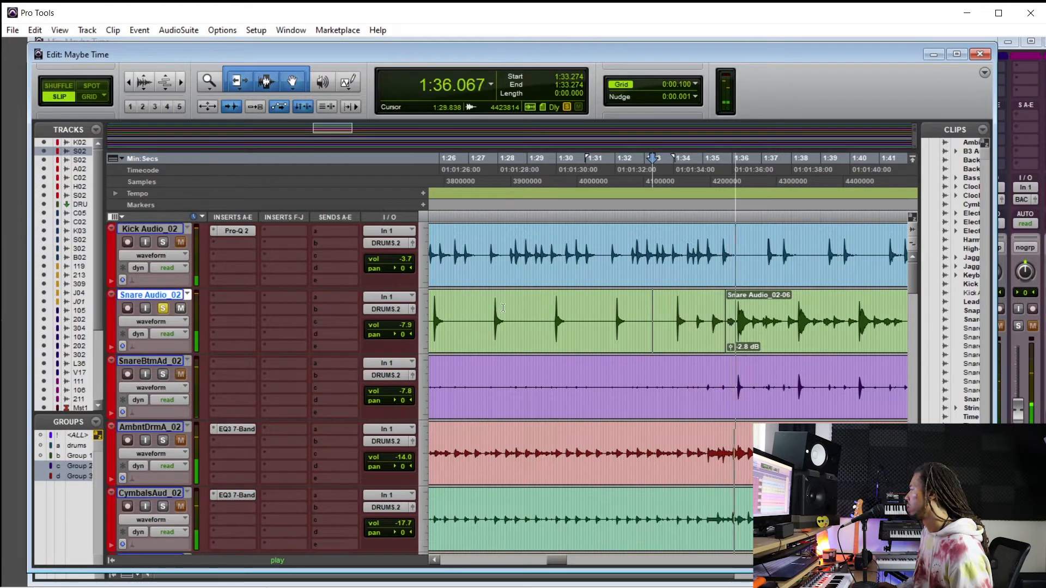
pyautogui.click(165, 309)
pyautogui.scroll(-4, 735, 349)
pyautogui.press('space')
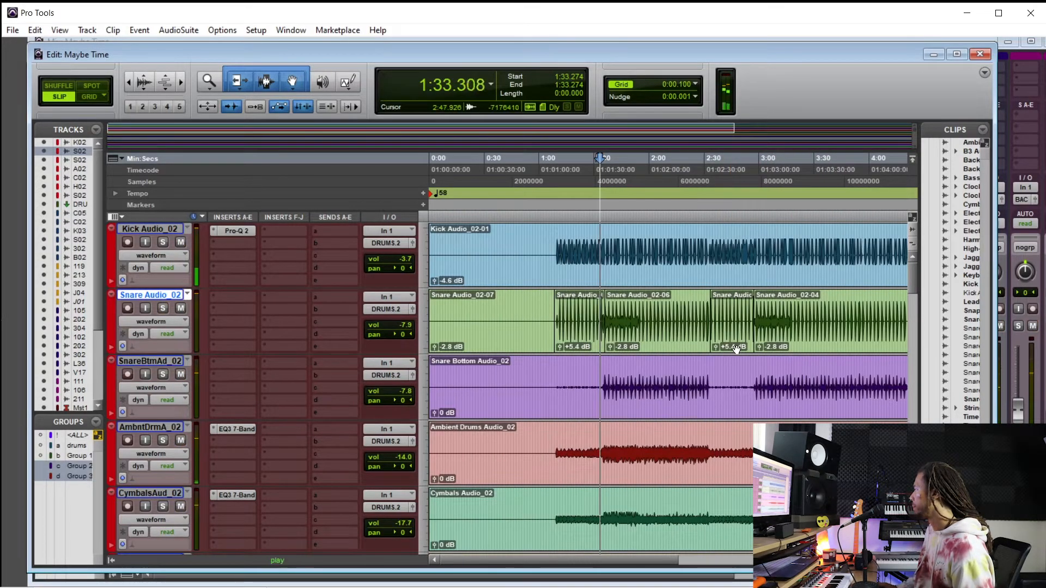
# Step: Set the snare track's volume to -7.5 dB and the DRUMS aux track's volume to -1.4 dB in the mixer
pyautogui.hscroll(3, 737, 349)
pyautogui.scroll(-2, 637, 317)
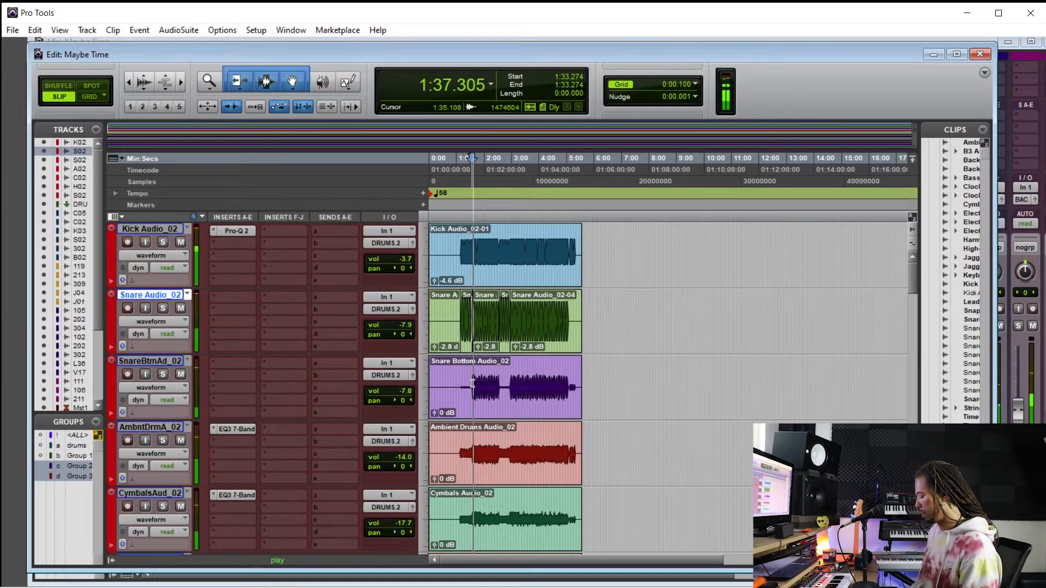
pyautogui.hotkey('ctrl', '=')
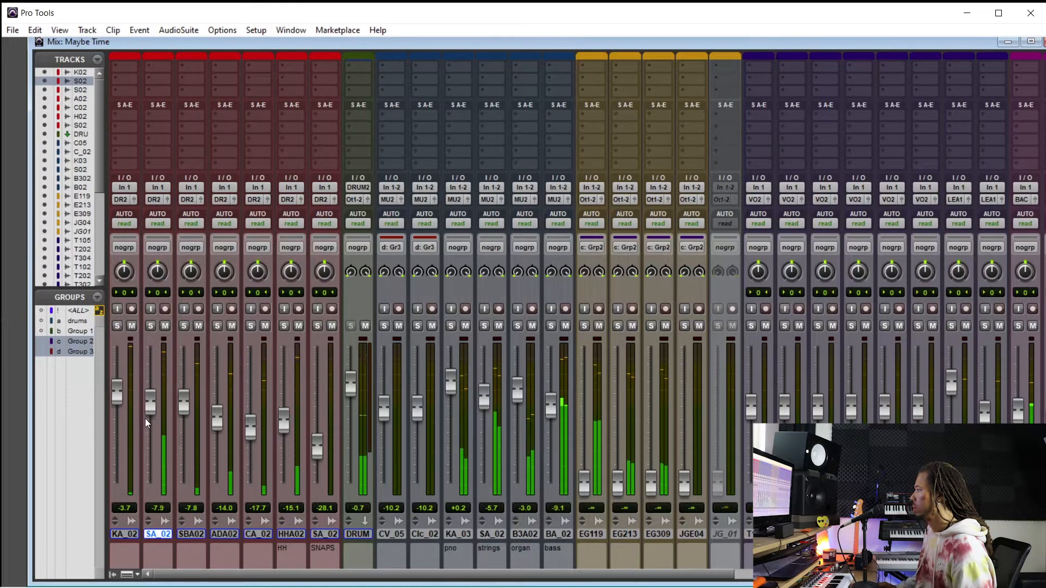
pyautogui.moveTo(150, 414); pyautogui.dragTo(150, 413)
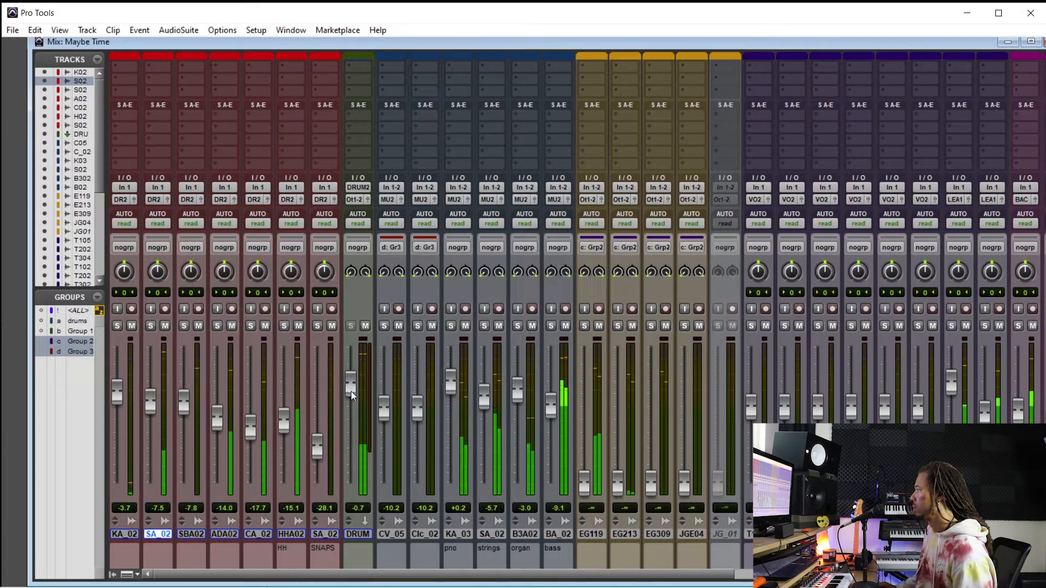
pyautogui.moveTo(350, 391); pyautogui.dragTo(361, 347)
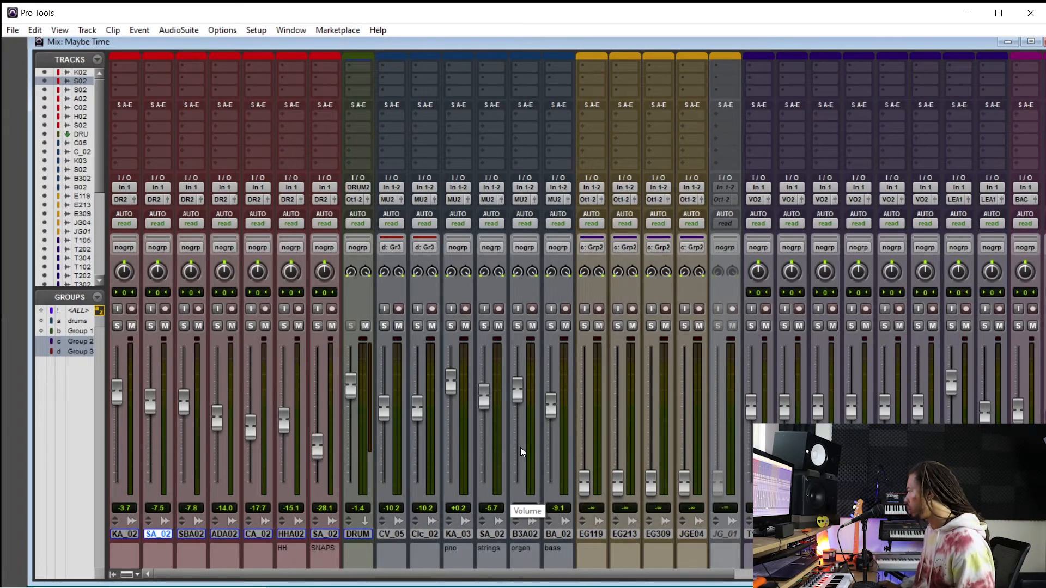
# Step: Select the main lead vocal track and place the playback position at about 0:34 in the bass clip
pyautogui.moveTo(705, 575); pyautogui.dragTo(917, 575)
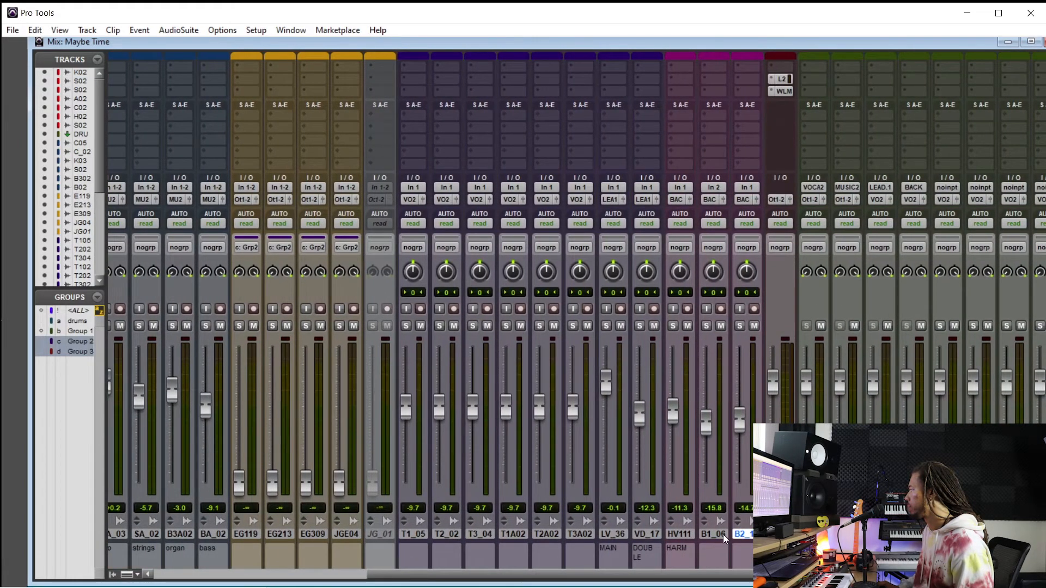
pyautogui.click(688, 532)
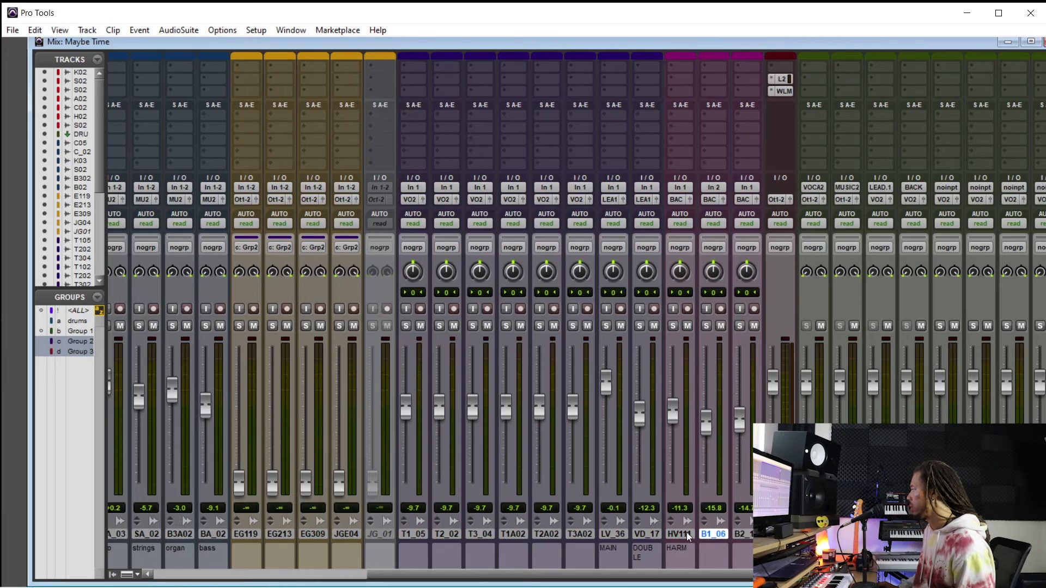
pyautogui.hotkey('ctrl', '=')
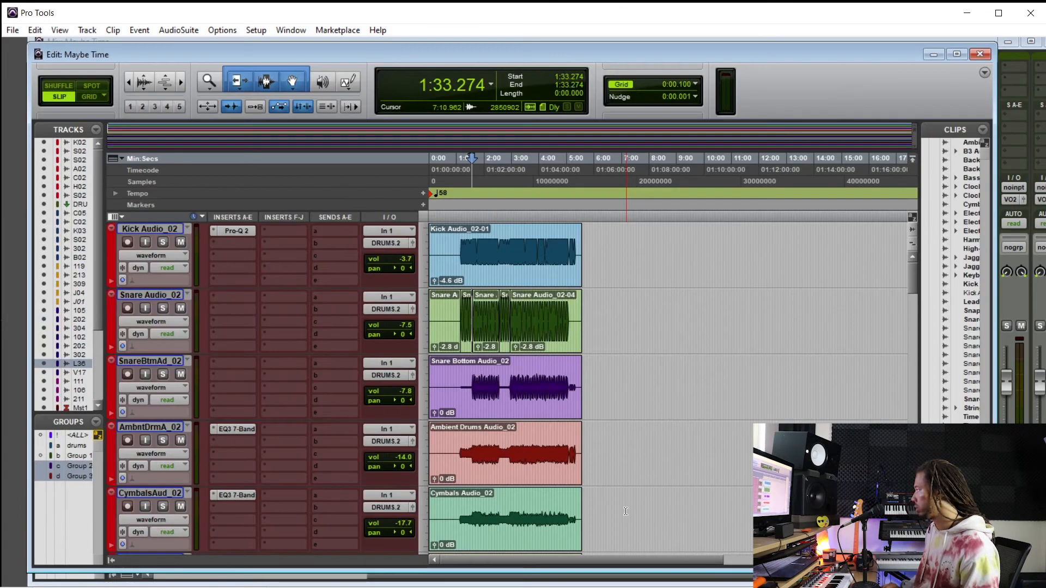
pyautogui.scroll(-10, 603, 479)
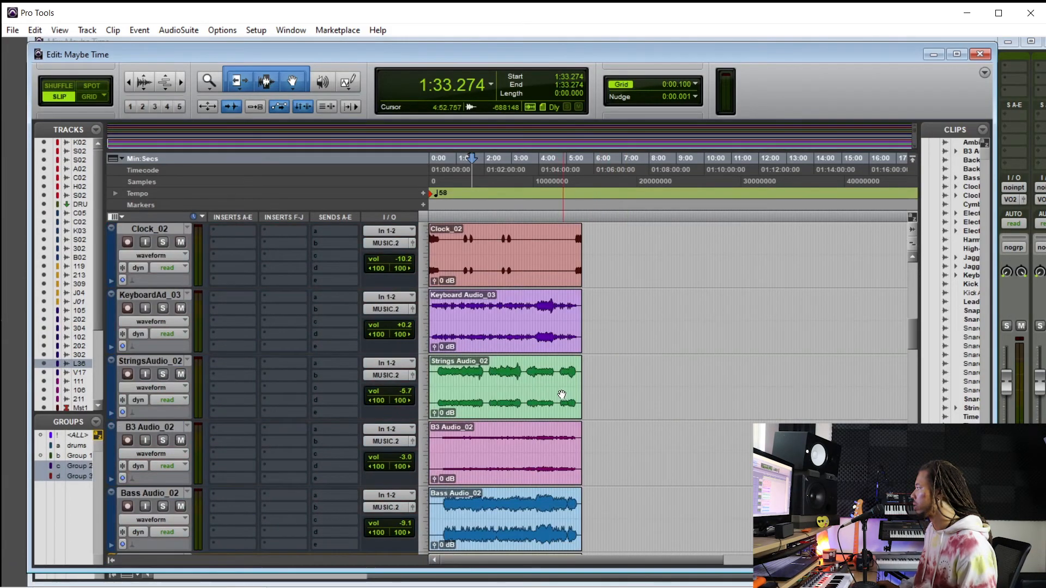
pyautogui.scroll(5, 557, 397)
pyautogui.scroll(-7, 556, 400)
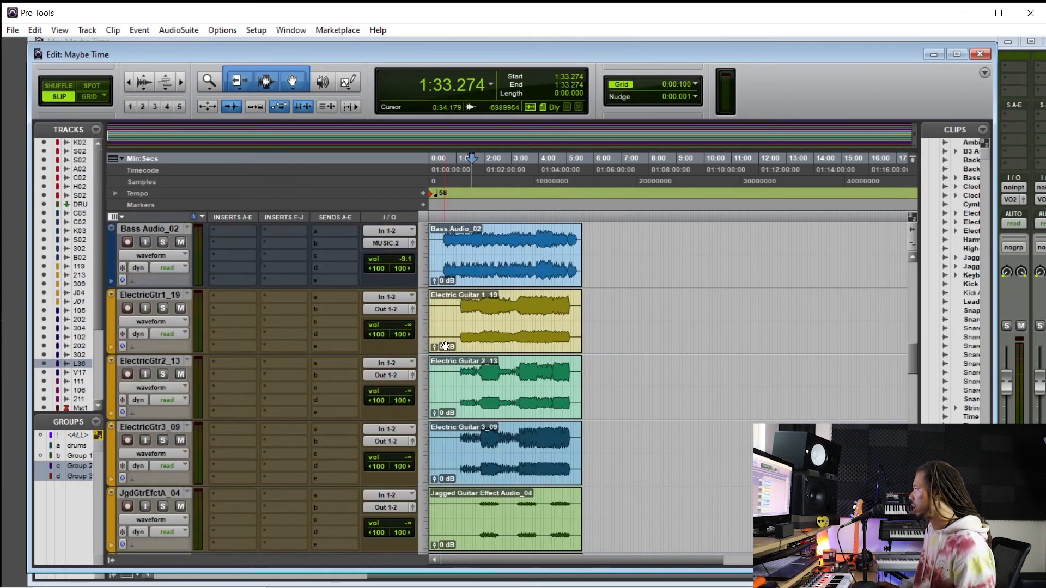
pyautogui.click(445, 238)
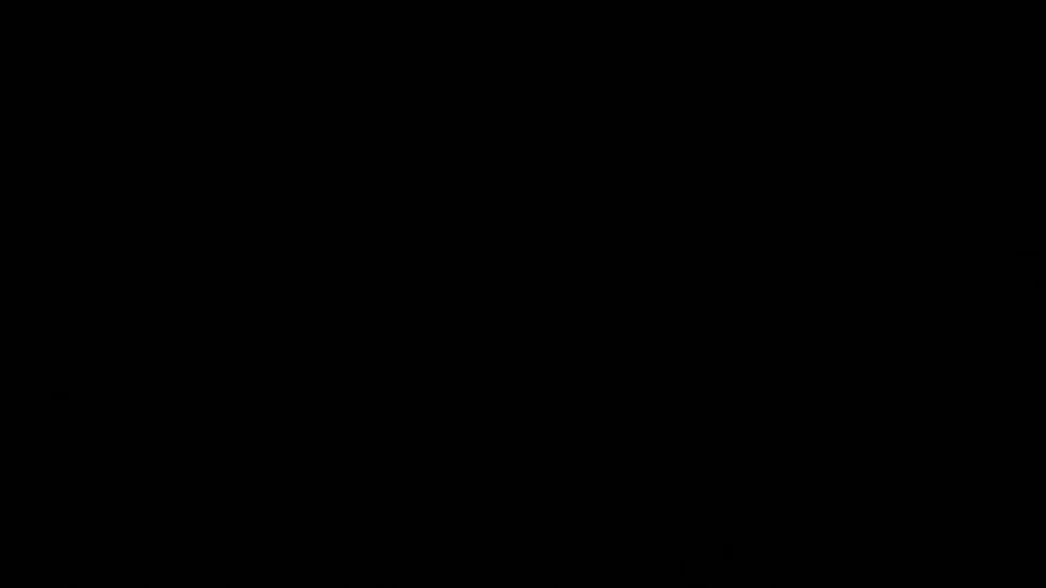